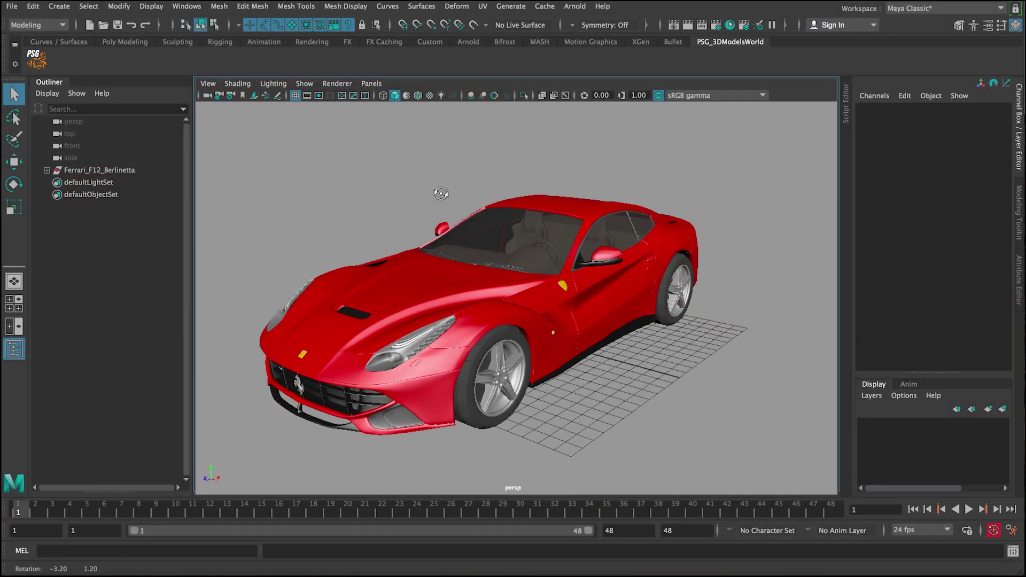
- Examine the car model's bodywork, wheels and windows from several angles and distances
mouse_move(441, 194)
left_mouse_down("alt")
mouse_move(460, 224)
mouse_move(545, 239)
mouse_move(474, 225)
mouse_move(540, 223)
mouse_move(444, 188)
left_mouse_up("alt")
right_click_drag(444, 188, 475, 274, "alt")
left_click(475, 273)
left_click_drag(475, 273, 421, 281, "alt")
left_click(421, 281)
left_click(562, 233)
left_click(509, 138)
right_click_drag(509, 138, 501, 207, "alt")
left_click_drag(502, 207, 313, 182, "alt")
right_click_drag(522, 283, 539, 315, "alt")
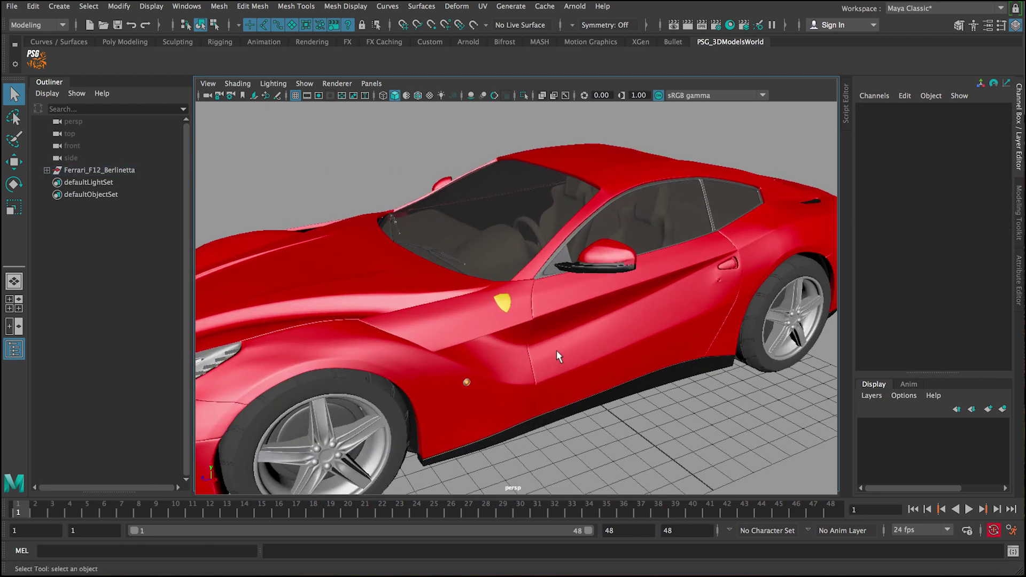
left_click_drag(538, 315, 553, 282, "alt")
right_click_drag(554, 282, 577, 315, "alt")
left_click_drag(577, 316, 483, 300, "alt")
right_click_drag(483, 300, 401, 226, "alt")
left_click_drag(401, 227, 425, 224, "alt")
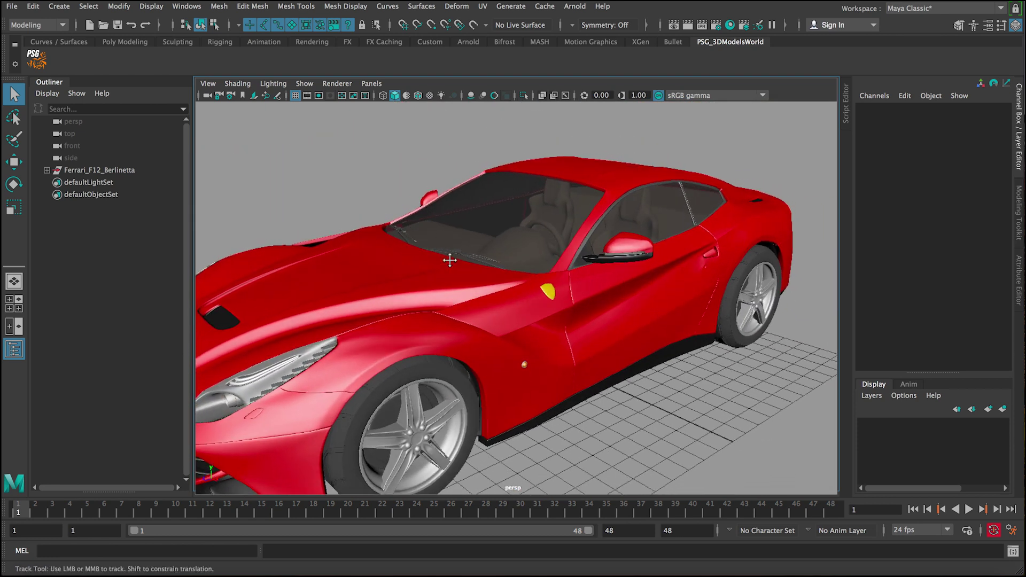
scroll(425, 224, "down", 5)
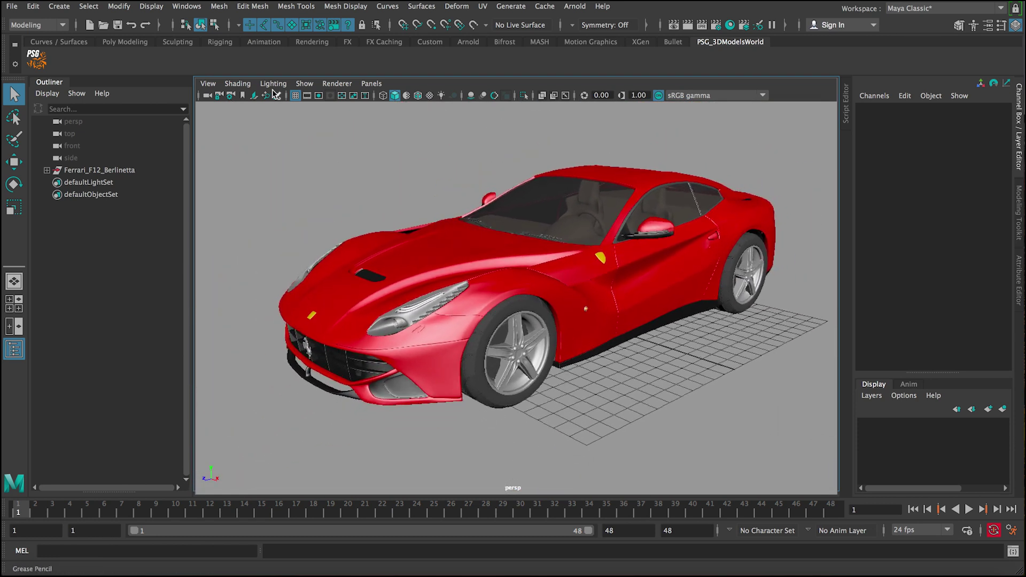
- Preview the car with X-Ray shading in the viewport, orbit around it, and restore the solid display
left_click(239, 84)
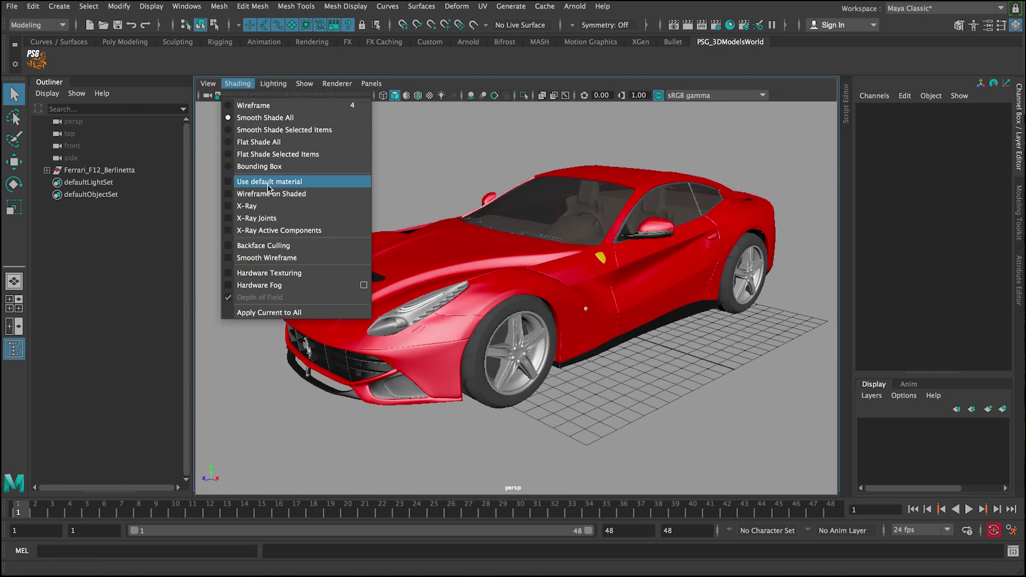
left_click(269, 206)
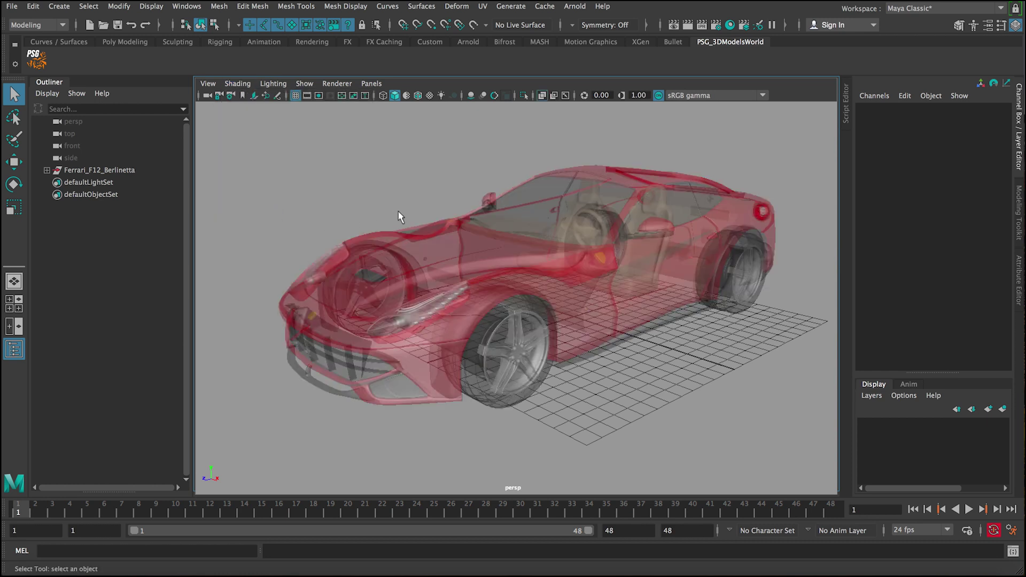
mouse_move(401, 214)
left_mouse_down("alt")
mouse_move(513, 212)
mouse_move(386, 216)
mouse_move(561, 230)
left_mouse_up("alt")
key("alt+x")
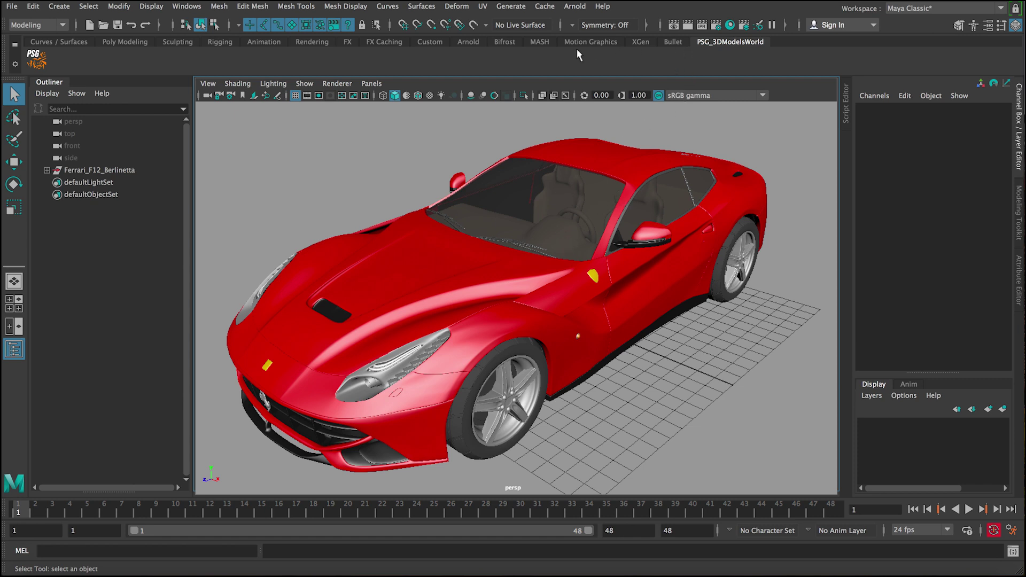
- Switch the renderer to Maya Hardware 2.0 and render the current view of the car
left_click(716, 25)
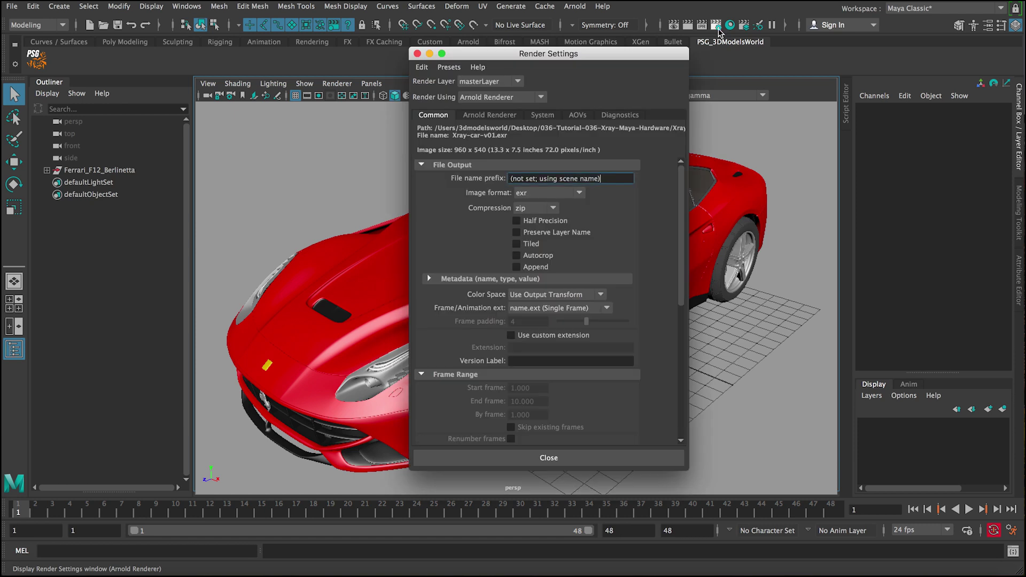
left_click(519, 98)
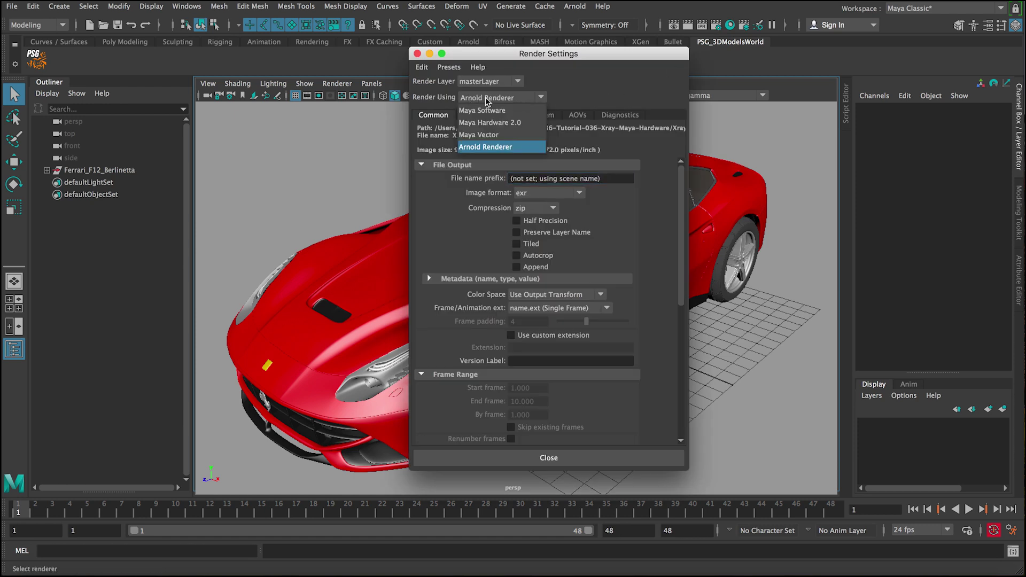
left_click(489, 123)
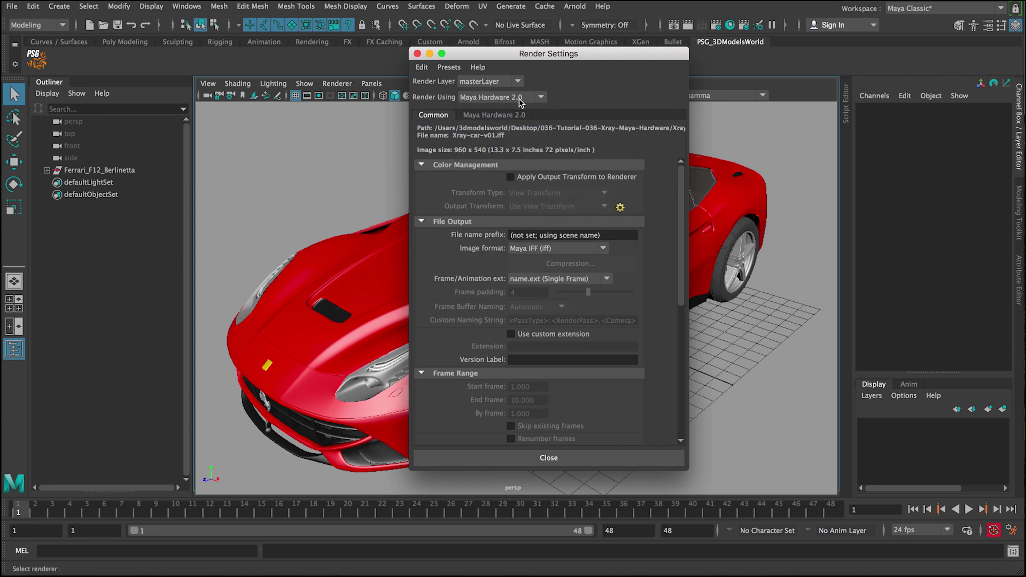
left_click_drag(549, 58, 733, 62)
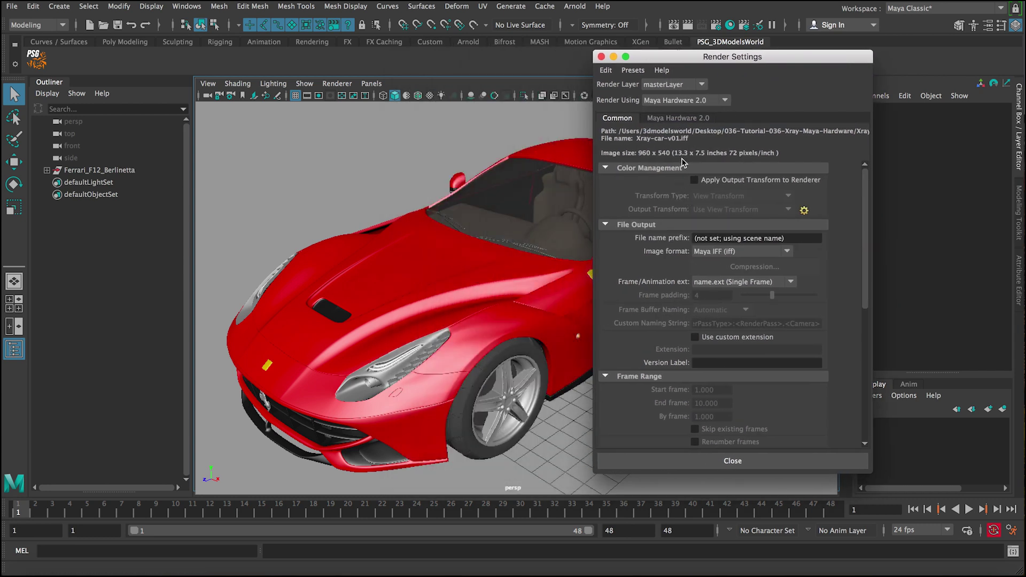
left_click(688, 25)
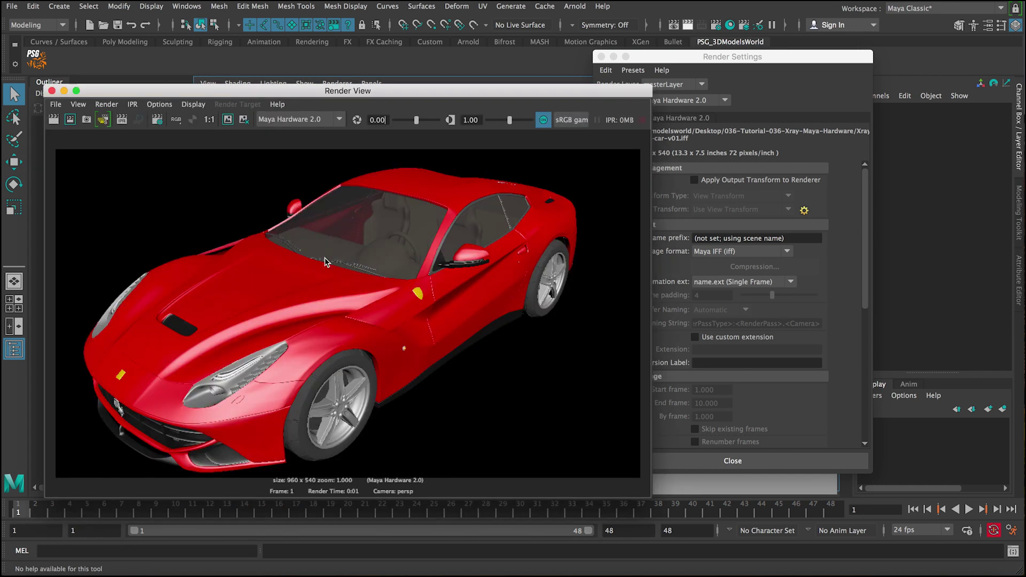
- Enable X-Ray Mode in the Maya Hardware 2.0 render options and render the car again
left_click(681, 59)
left_click_drag(682, 59, 753, 59)
left_click(762, 118)
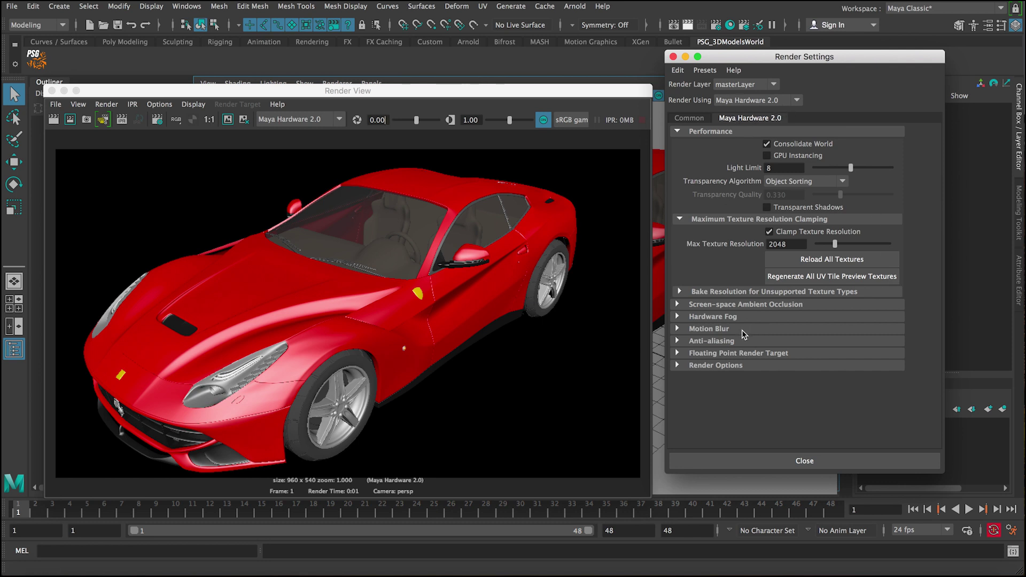
left_click(700, 365)
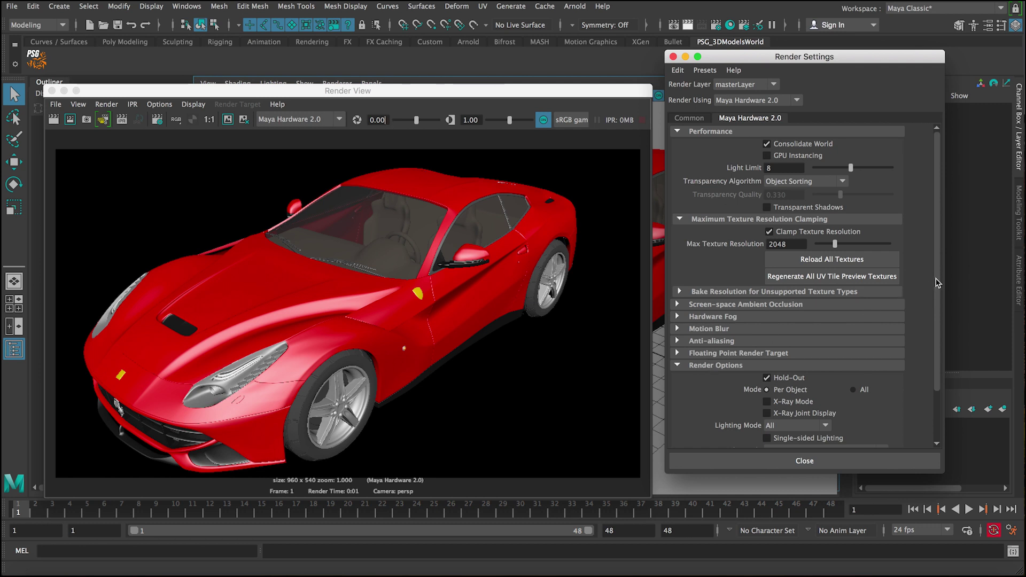
left_click_drag(936, 283, 935, 328)
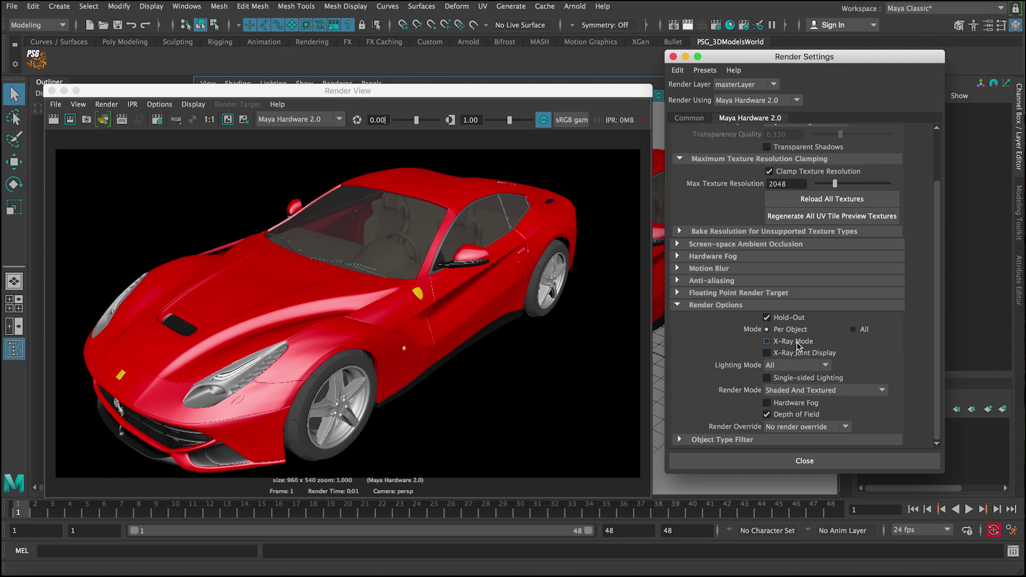
left_click(227, 120)
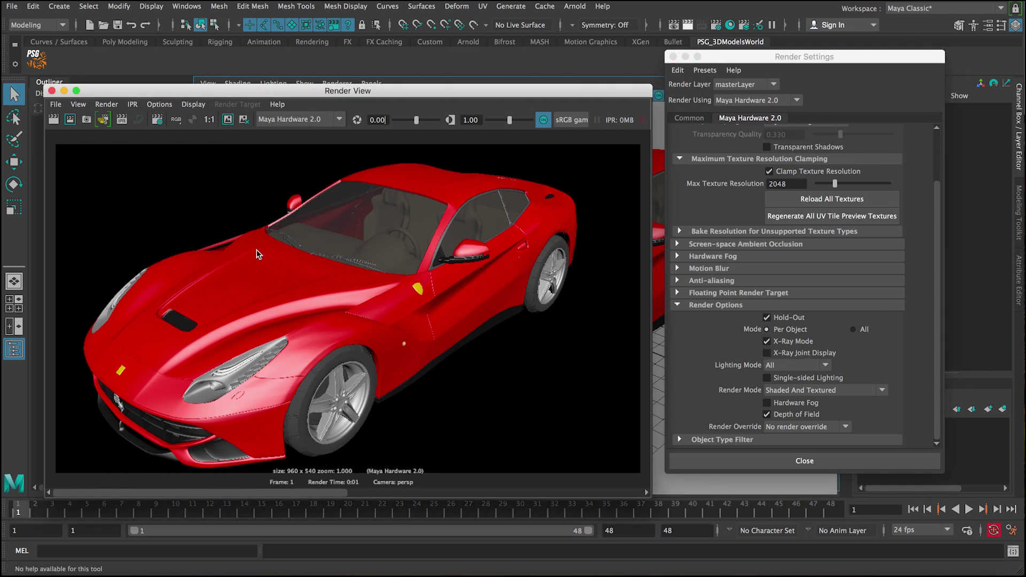
left_click(53, 119)
mouse_move(289, 493)
left_mouse_down()
mouse_move(455, 492)
mouse_move(273, 499)
left_mouse_up()
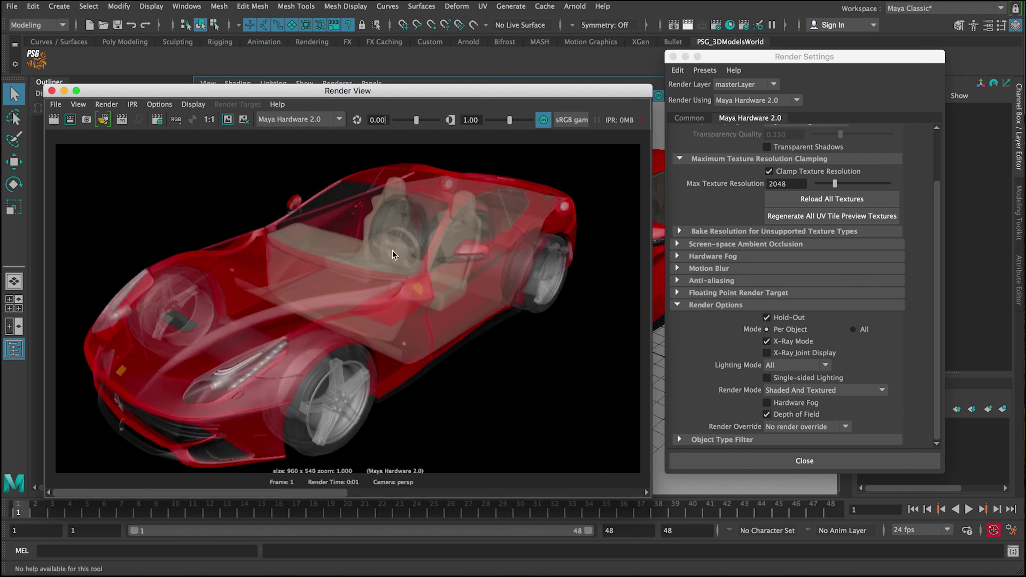
- Enable Multisample Anti-aliasing for the hardware renderer and compare the stored car renders
left_click(716, 281)
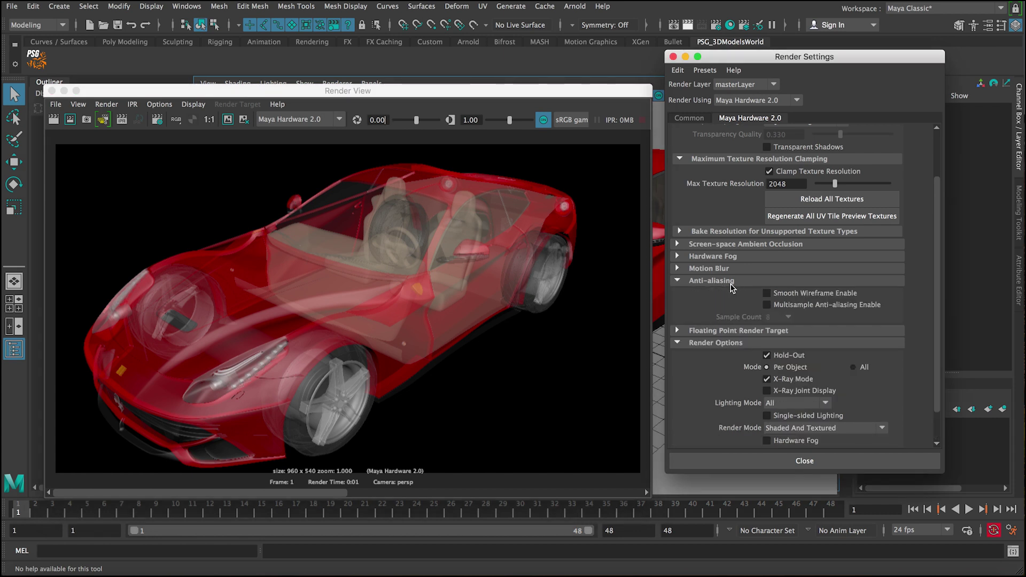
left_click(803, 307)
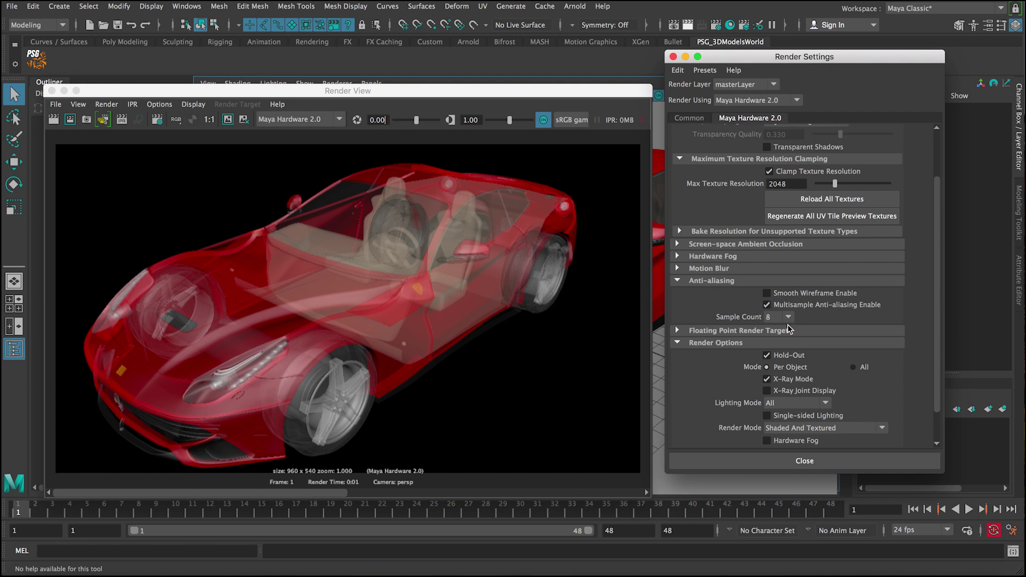
left_click(223, 132)
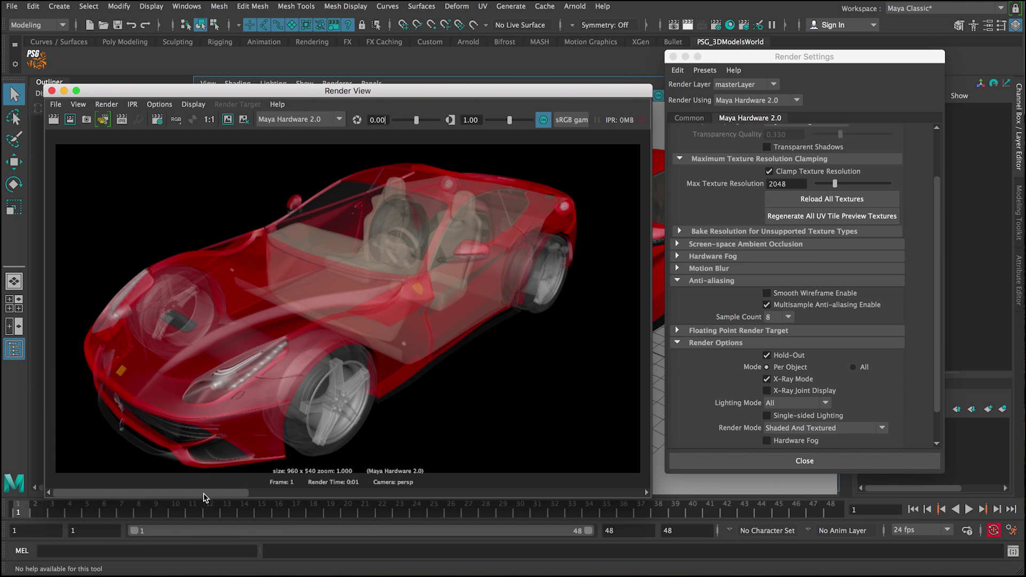
left_click_drag(204, 496, 157, 479)
left_click_drag(250, 480, 415, 244)
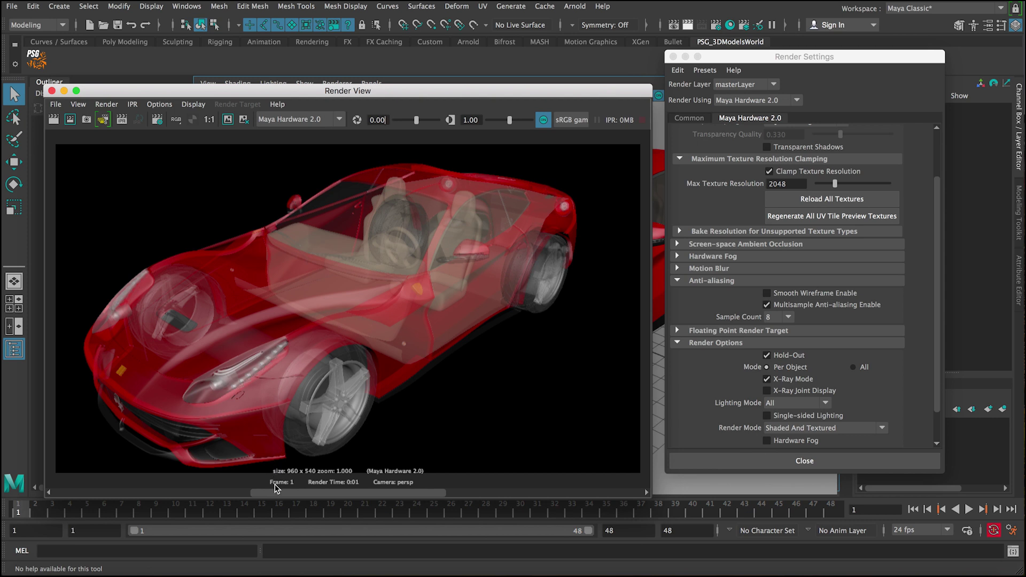
left_click_drag(274, 496, 33, 494)
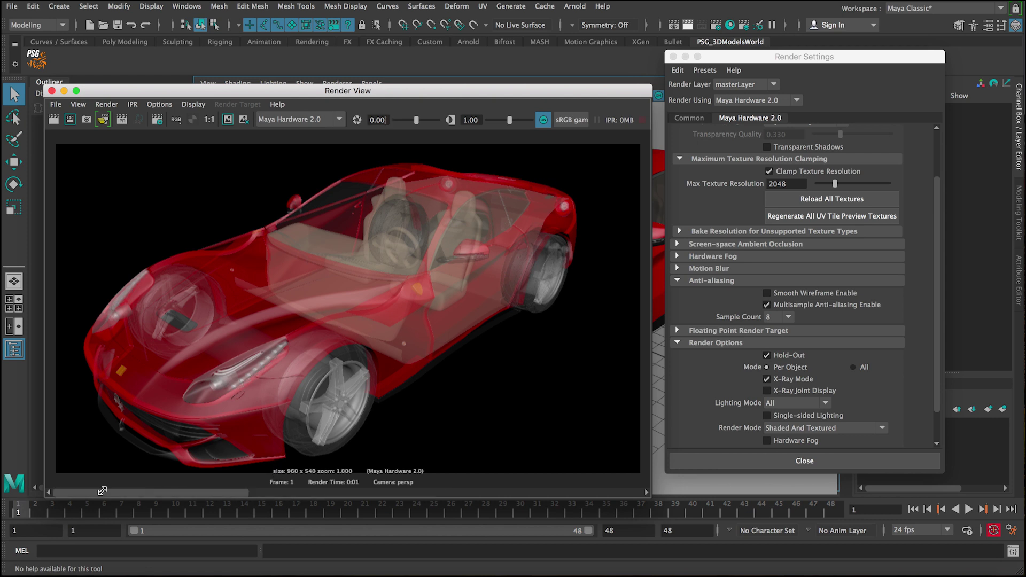
- Set the anti-aliasing Sample Count to 8 and review the stored renders
left_click(794, 319)
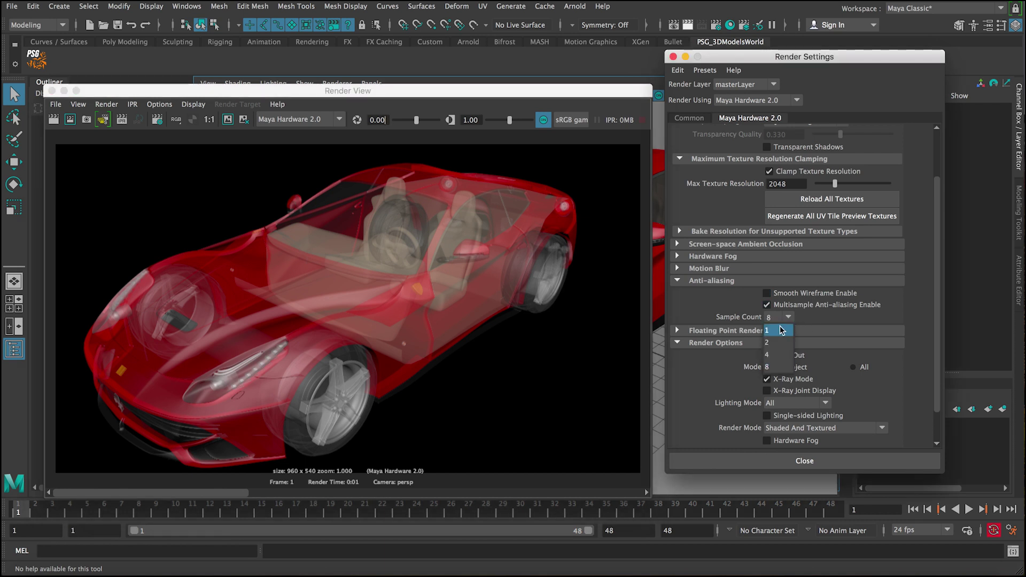
left_click(793, 319)
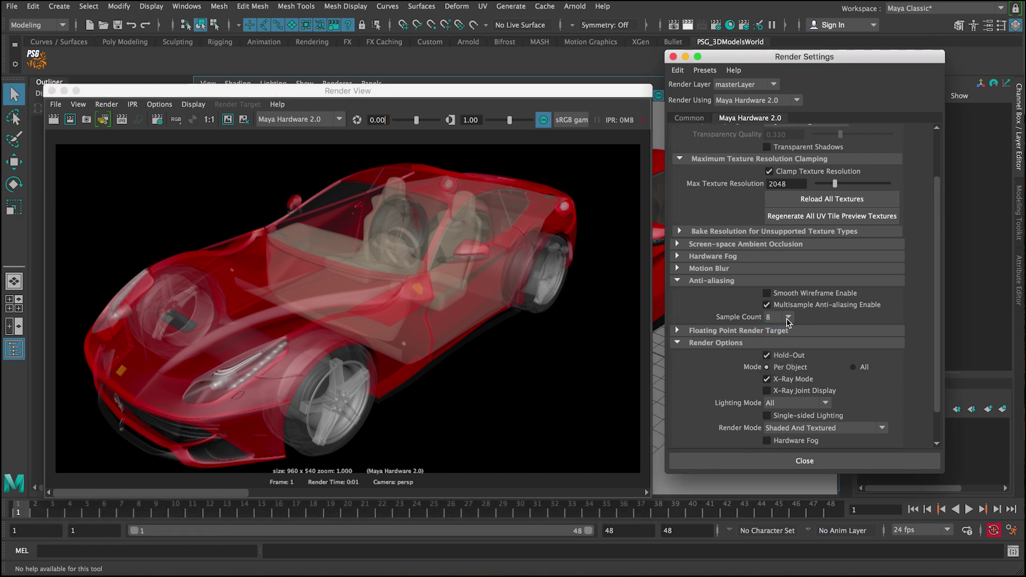
left_click(787, 322)
left_click(779, 369)
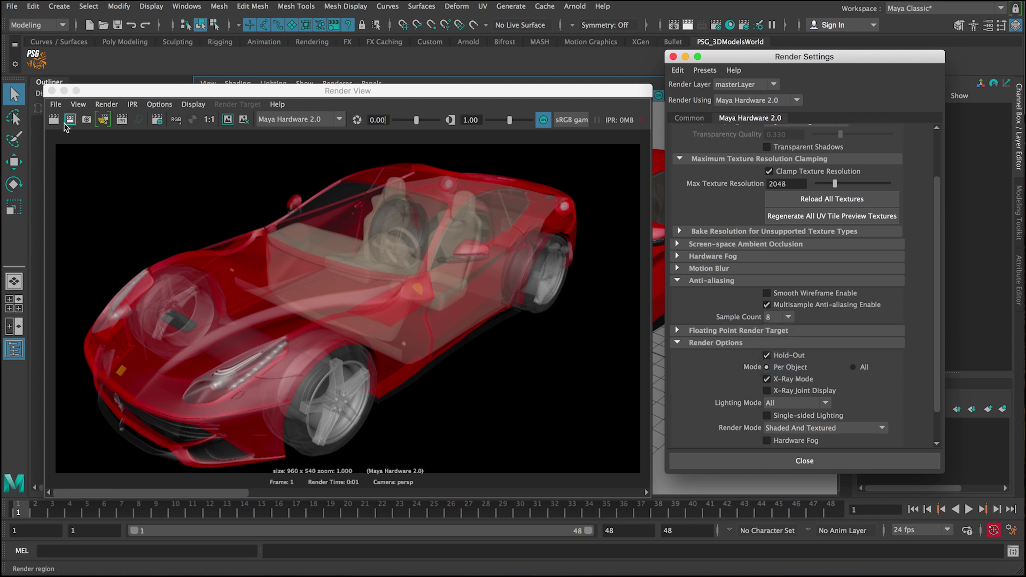
left_click_drag(229, 492, 75, 492)
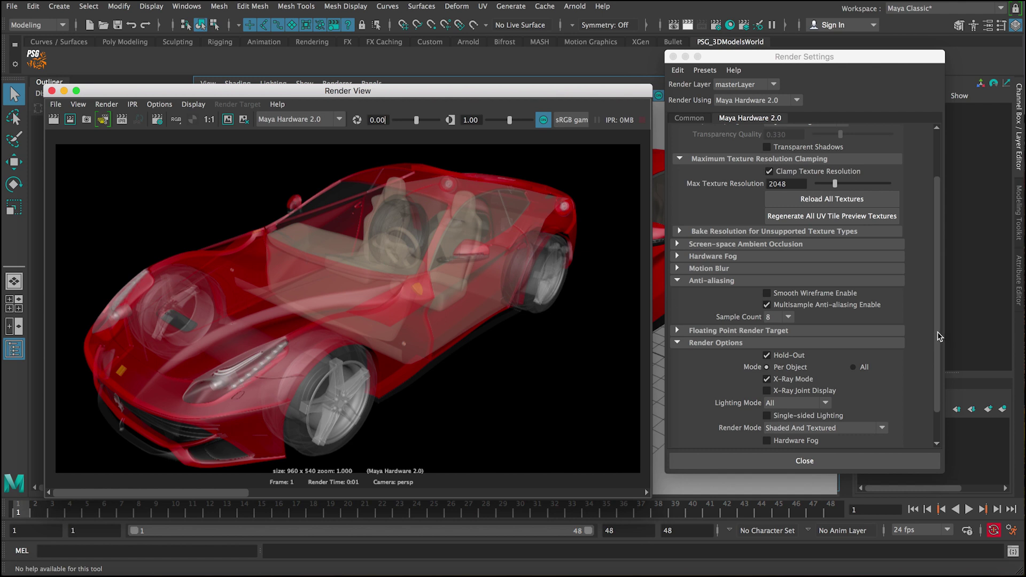
- Set the Render Mode to Wire On Shaded And Textured and render the car
left_click_drag(937, 332, 939, 386)
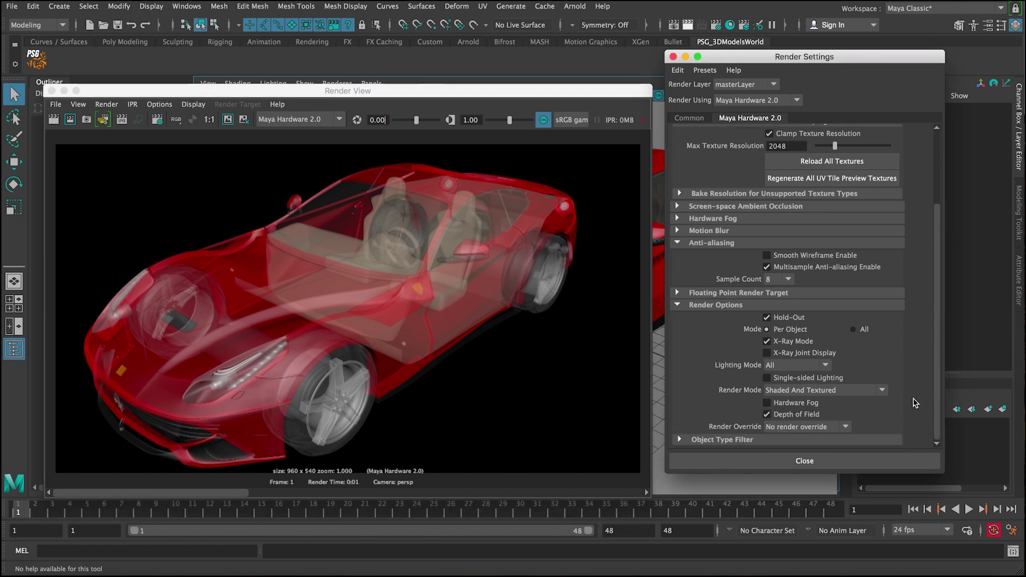
left_click(846, 391)
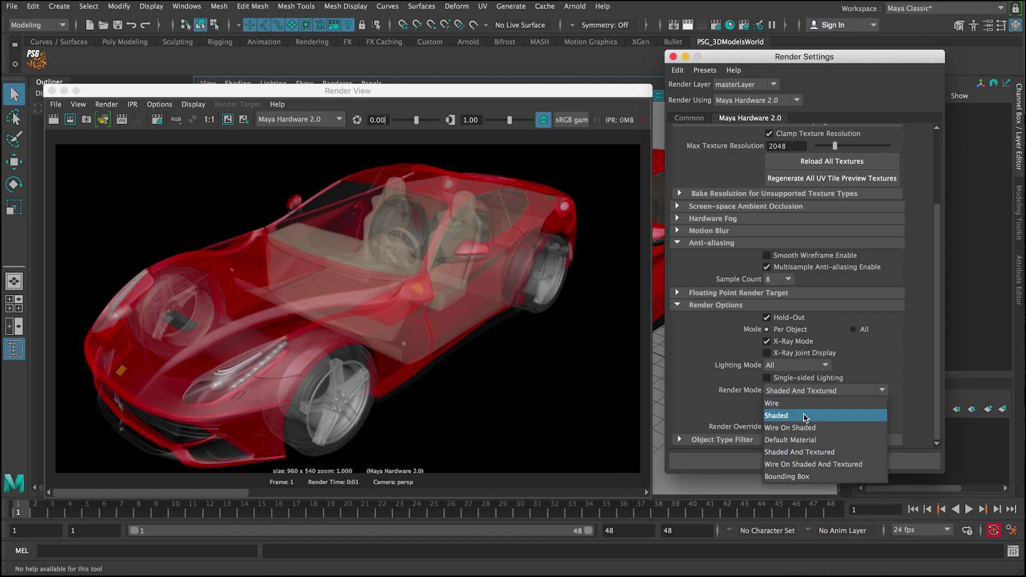
left_click(799, 464)
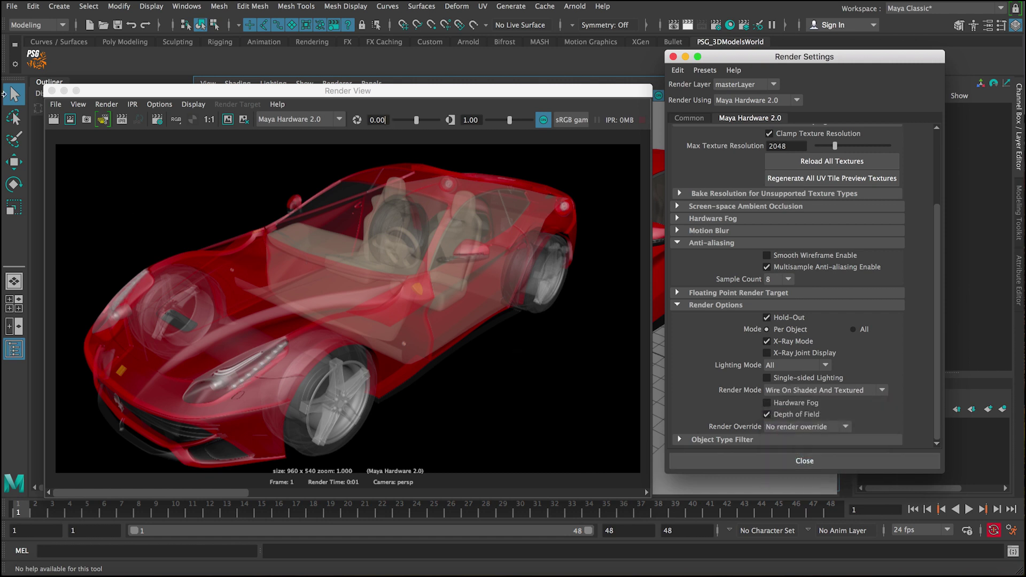
left_click(53, 120)
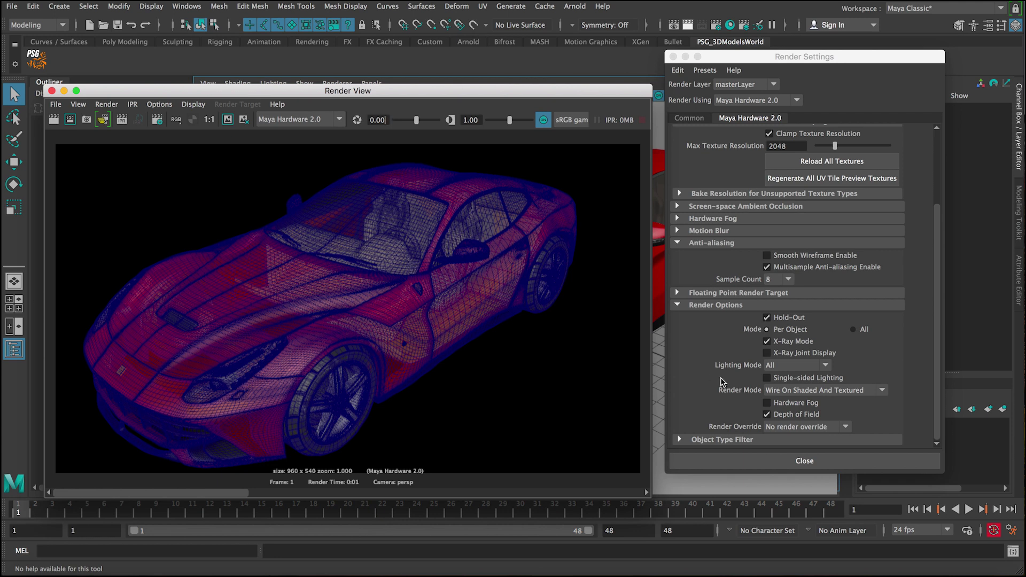
- Return the Render Mode to Shaded And Textured and render the car
left_click(785, 396)
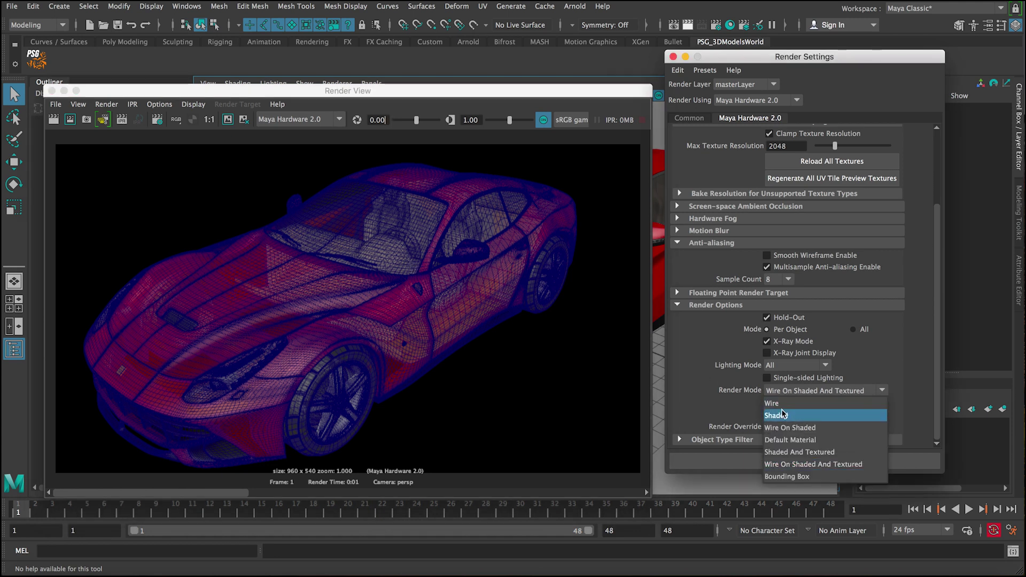
left_click(799, 454)
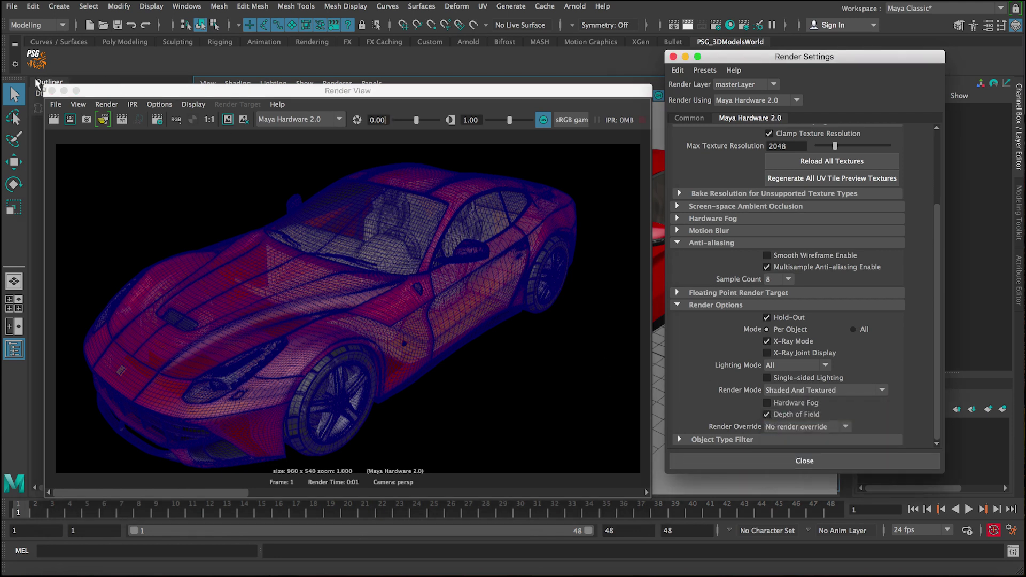
left_click(53, 119)
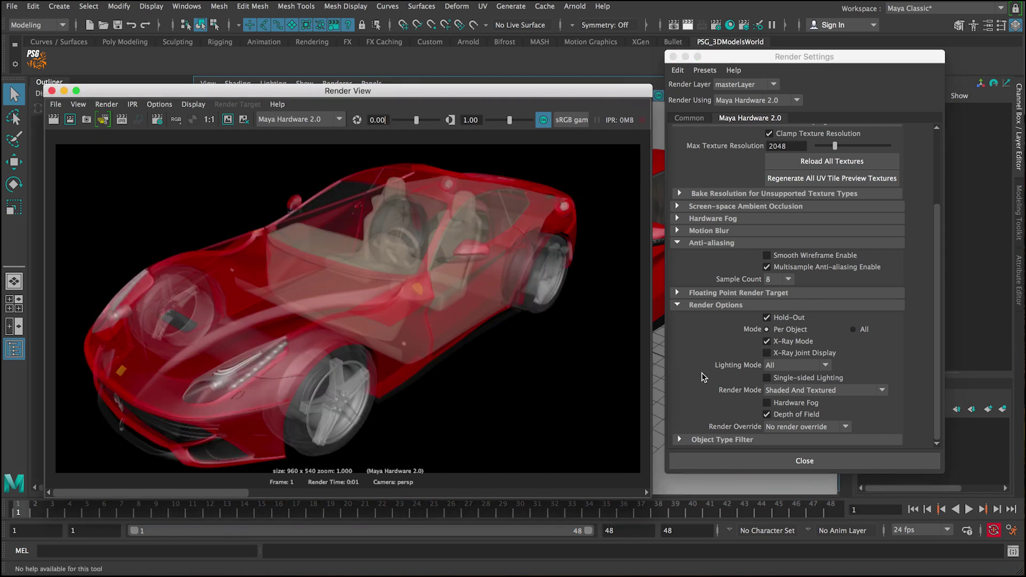
- Set the Render Mode to Shaded and render the car
left_click(798, 394)
left_click(796, 415)
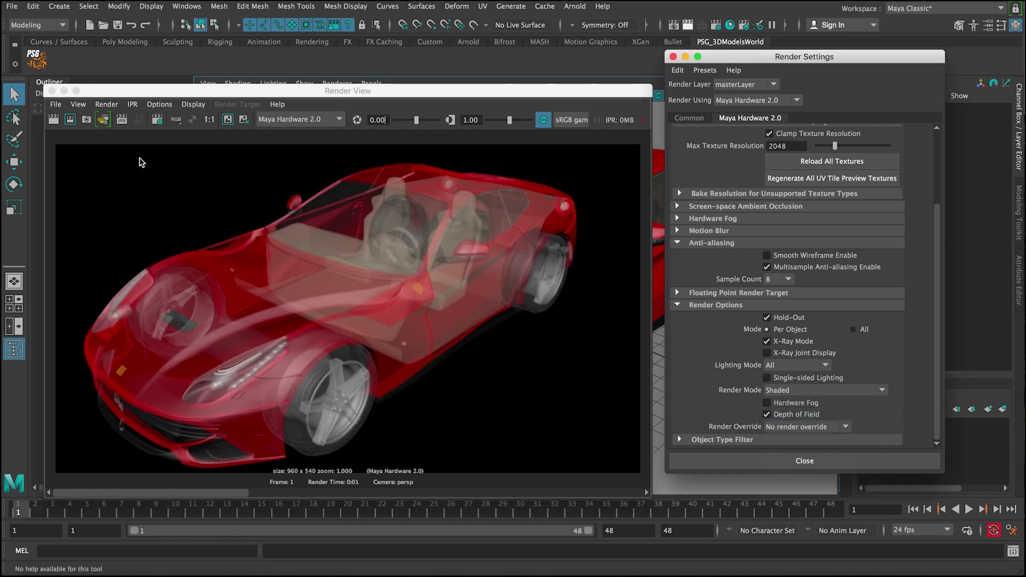
left_click(53, 119)
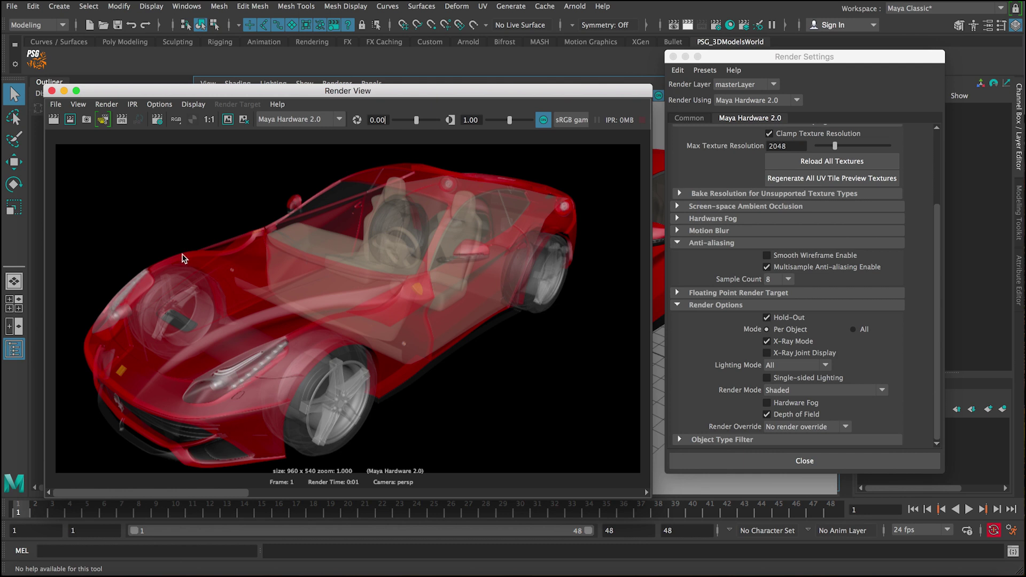
left_click(54, 119)
- Set the Render Mode to Default Material and render the car
left_click(786, 390)
left_click(791, 440)
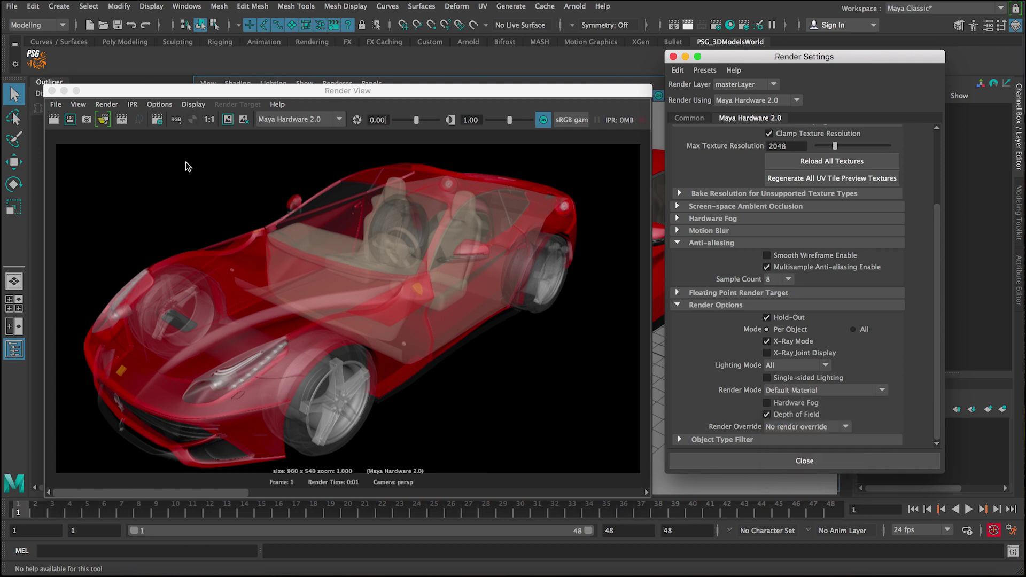
left_click(127, 210)
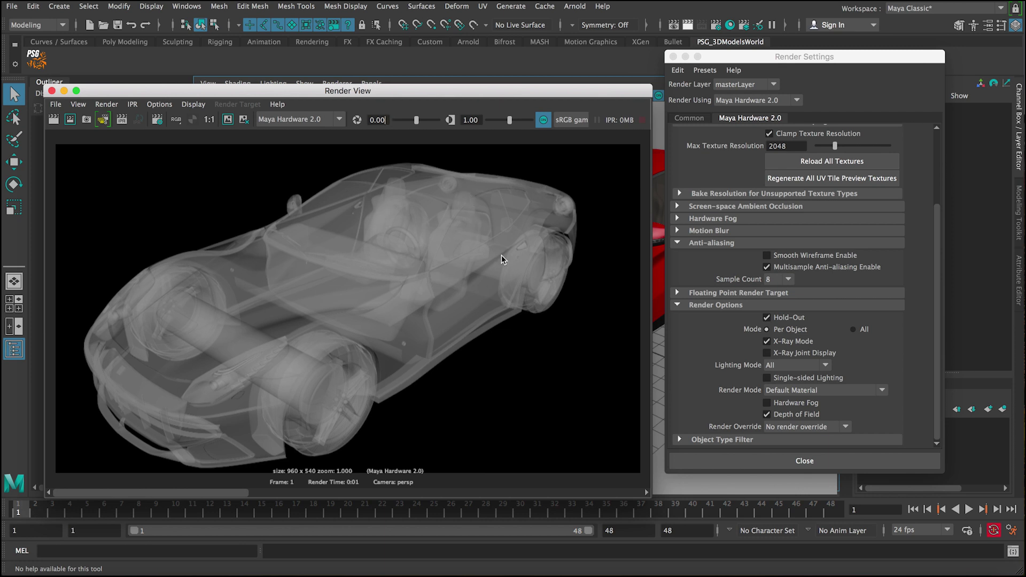
- Close the render windows, select all the car's meshes in the viewport and assign them a new Blinn material
left_click(52, 92)
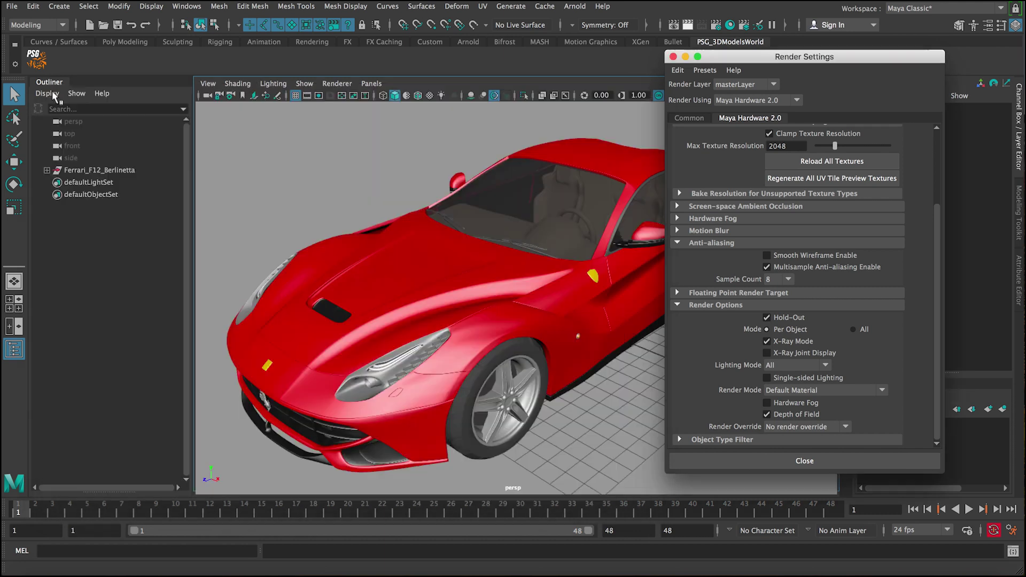
left_click(673, 56)
scroll(529, 271, "down", 4)
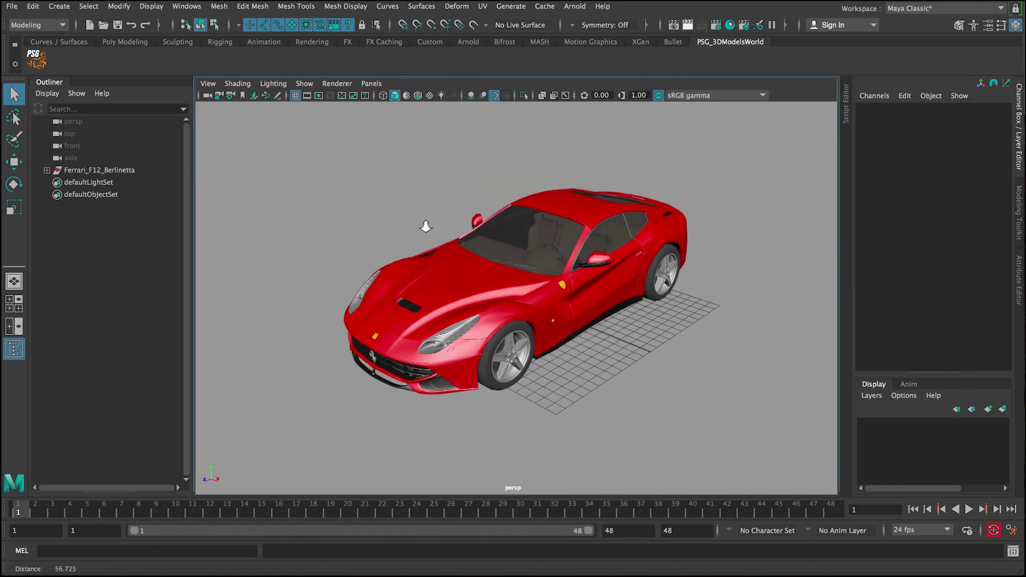
left_click_drag(345, 174, 701, 364)
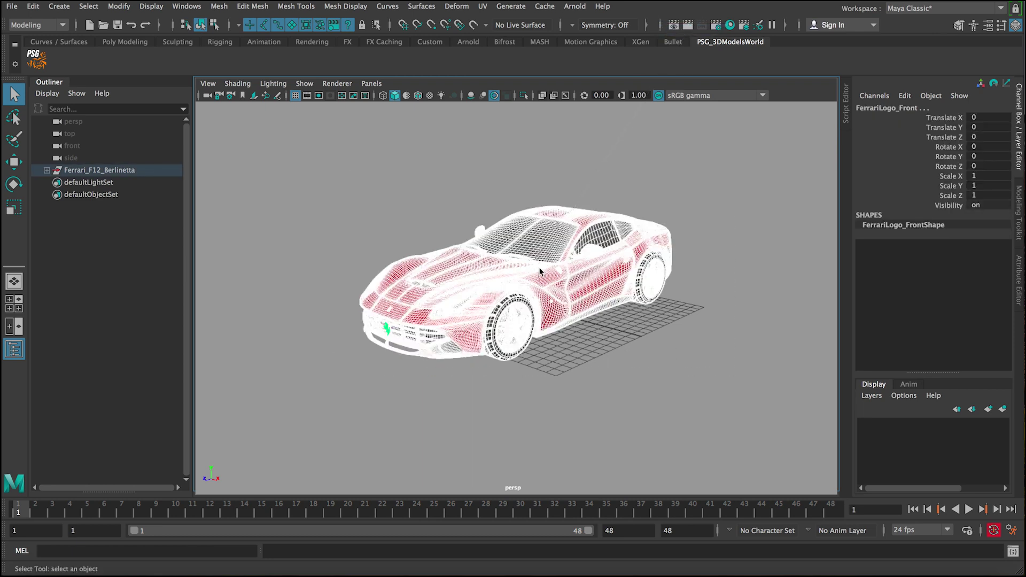
right_click_drag(539, 267, 526, 560)
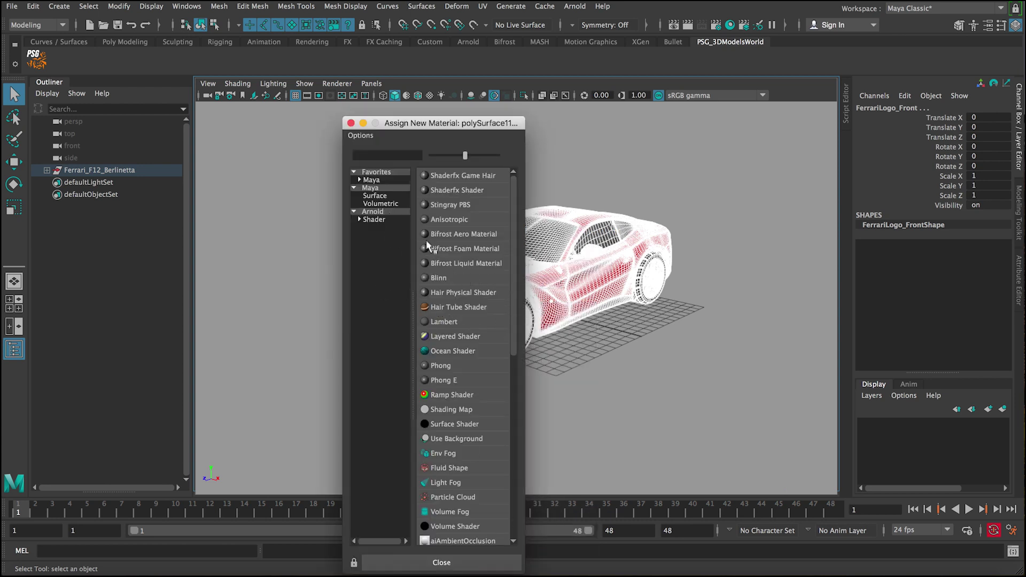
left_click(445, 275)
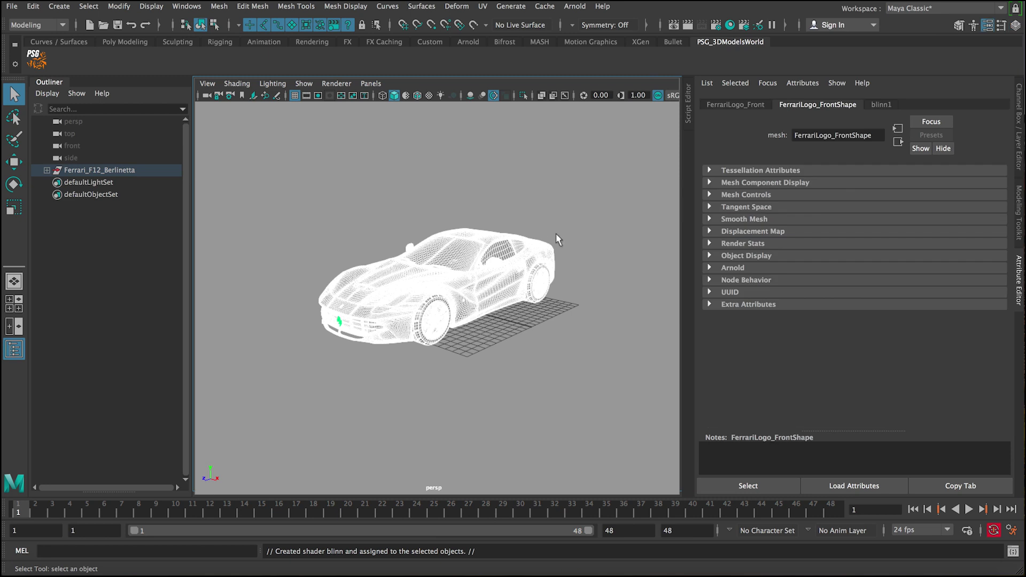
- Map a Ramp texture to the Color attribute of the new Blinn material
left_click(880, 104)
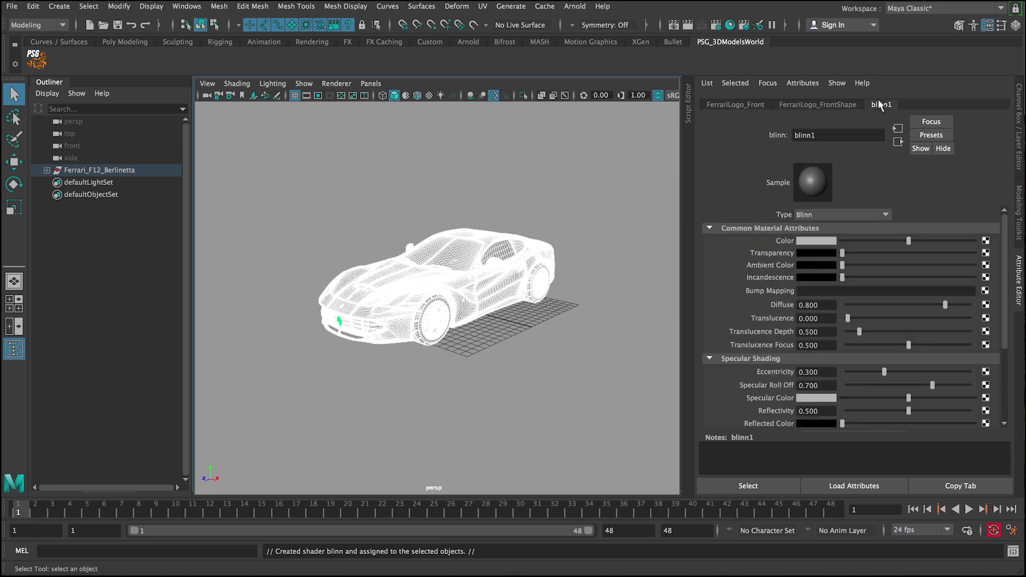
left_click(986, 241)
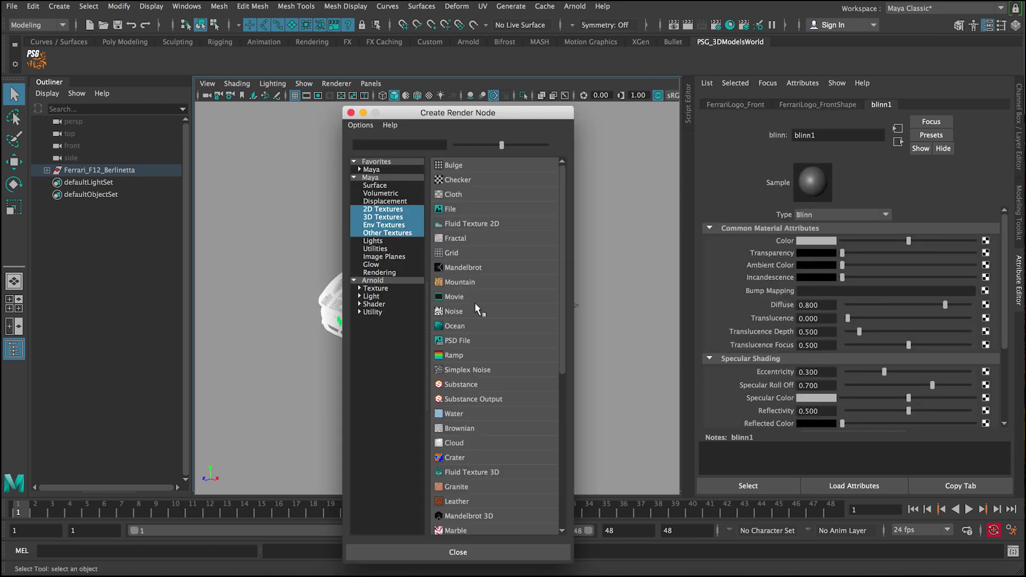
left_click(453, 356)
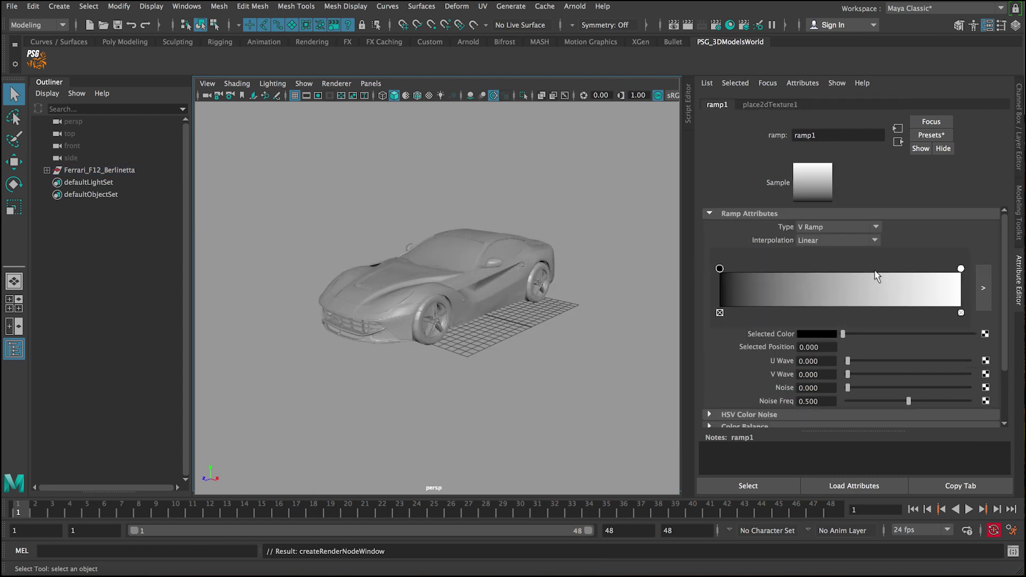
- Color the ramp's start marker blue and its end marker cyan
left_click(815, 334)
left_click(758, 304)
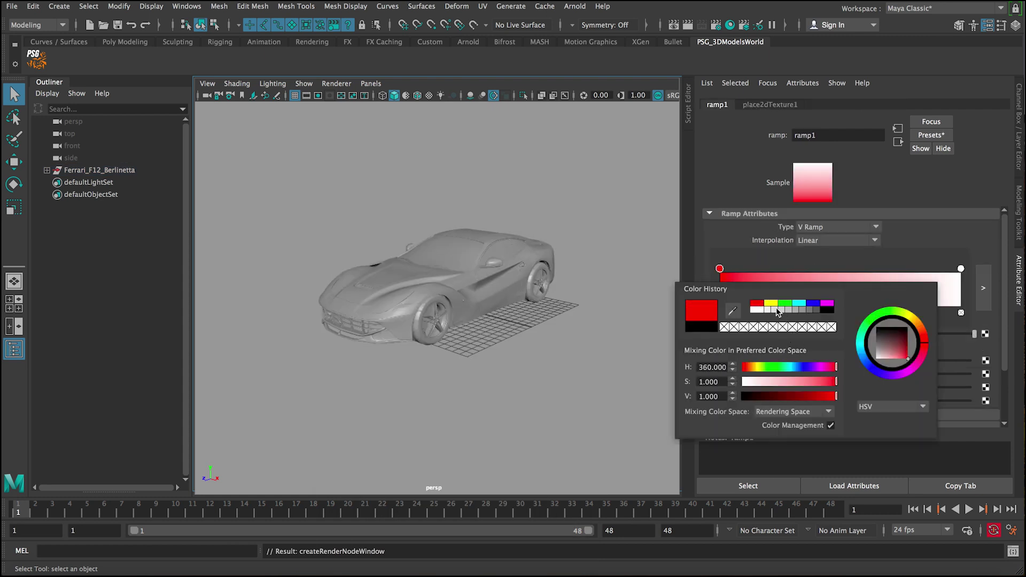
left_click(812, 303)
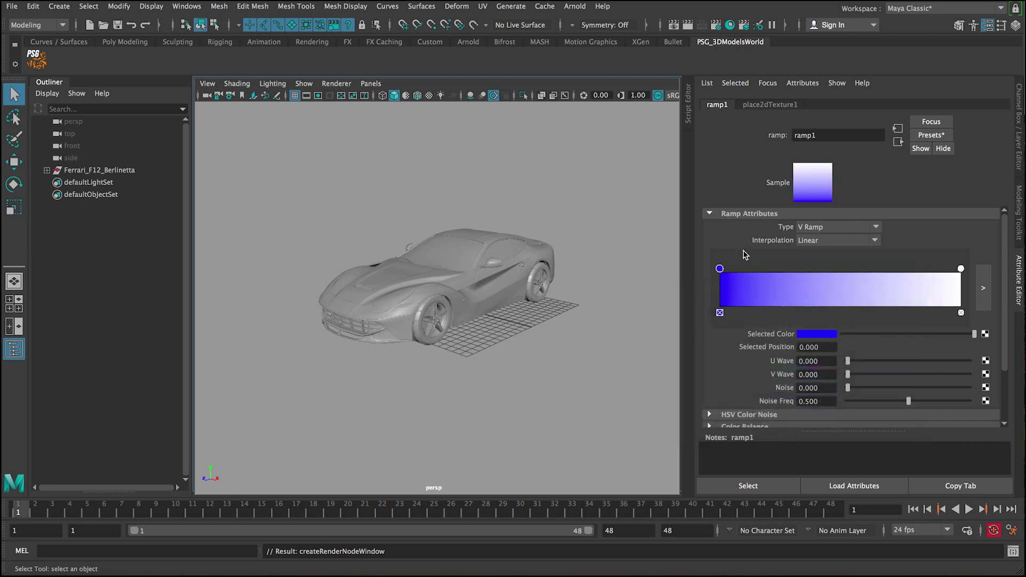
left_click(961, 269)
left_click(822, 340)
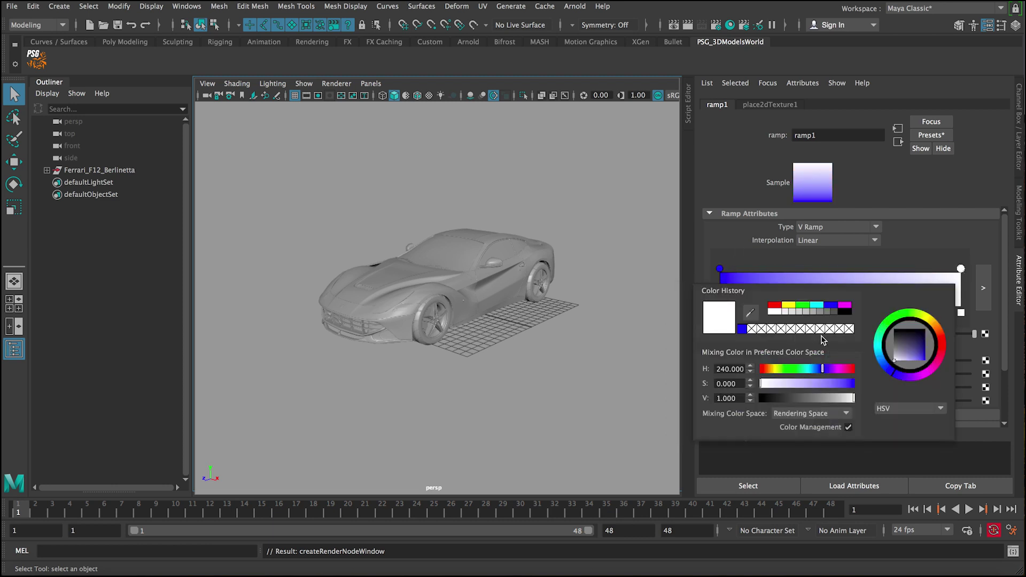
left_click(820, 303)
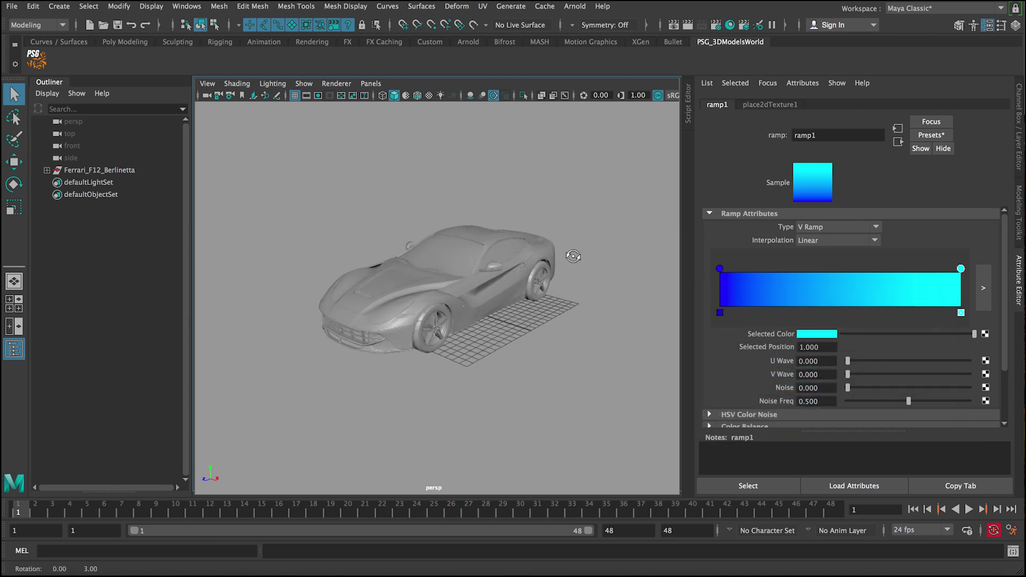
- Show the car textured in the perspective view and render the current frame
key("6")
scroll(509, 203, "up", 5)
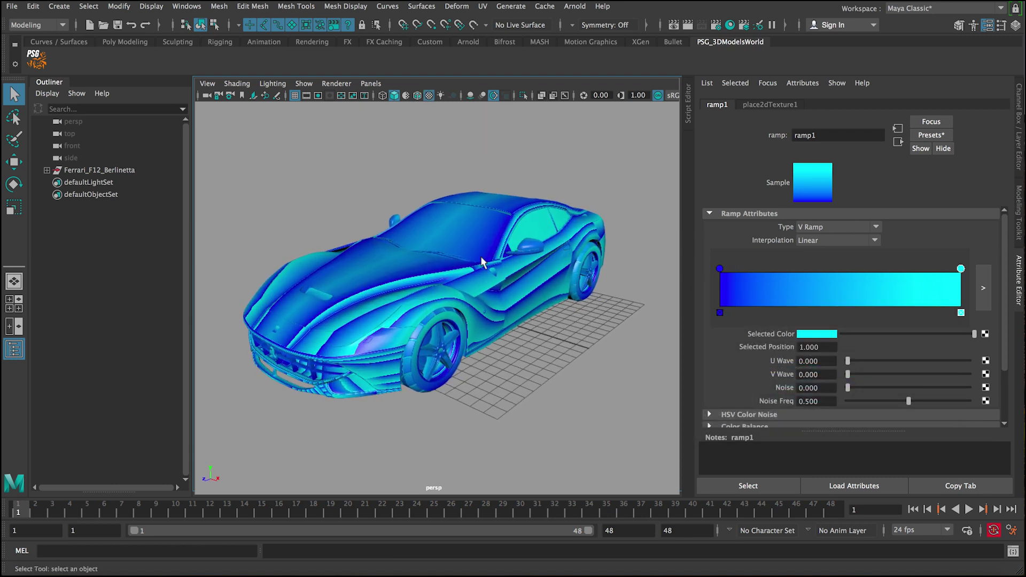
left_click(688, 25)
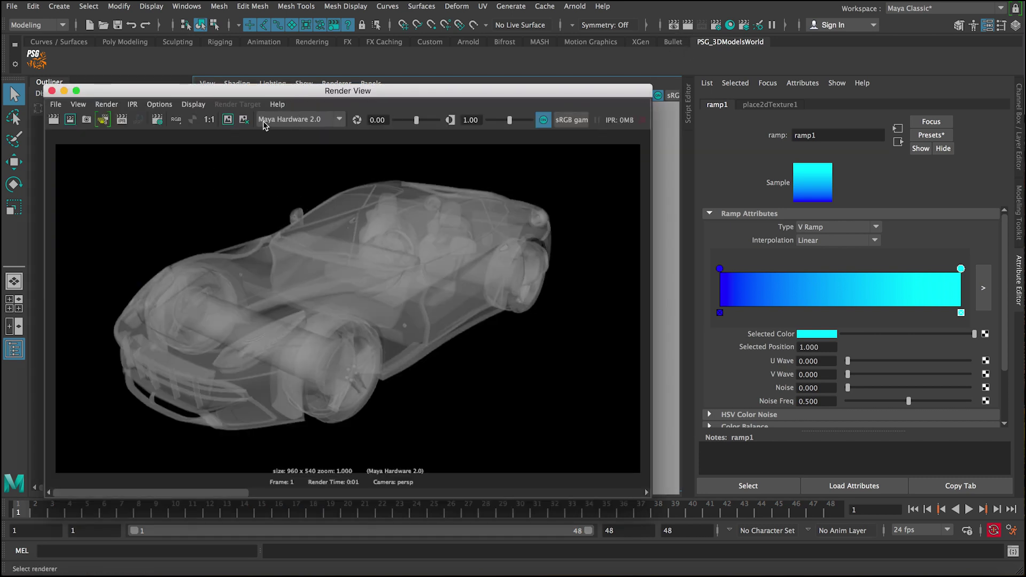
- Set the Render Mode back to Shaded And Textured in the render settings and render the car again
left_click(716, 26)
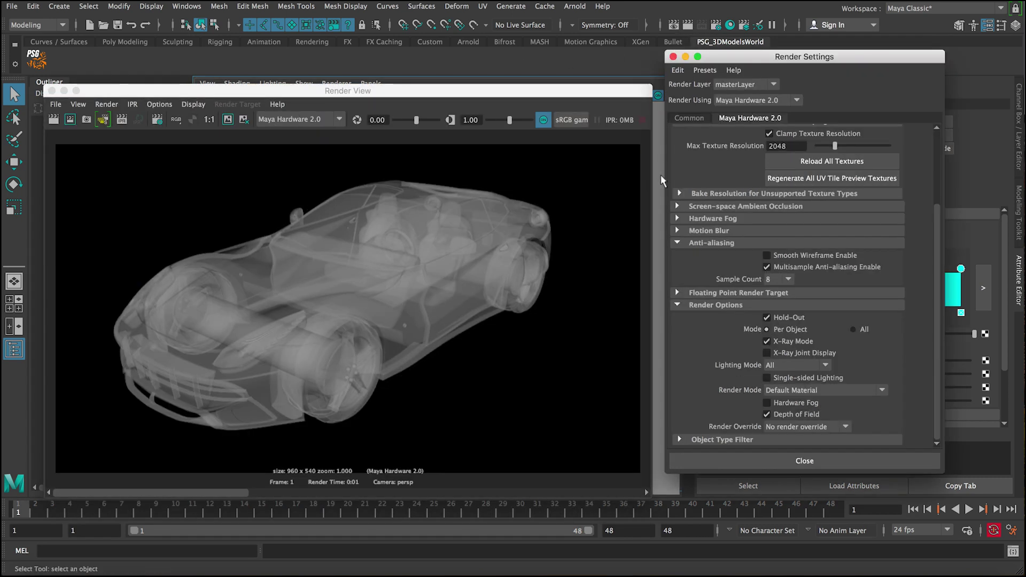
left_click(816, 391)
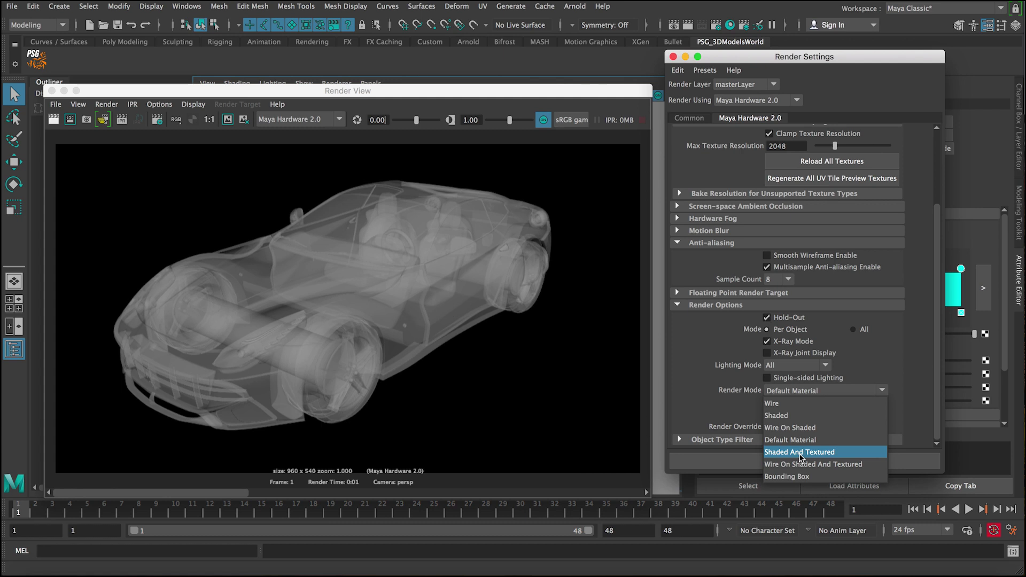
left_click(802, 453)
left_click(54, 120)
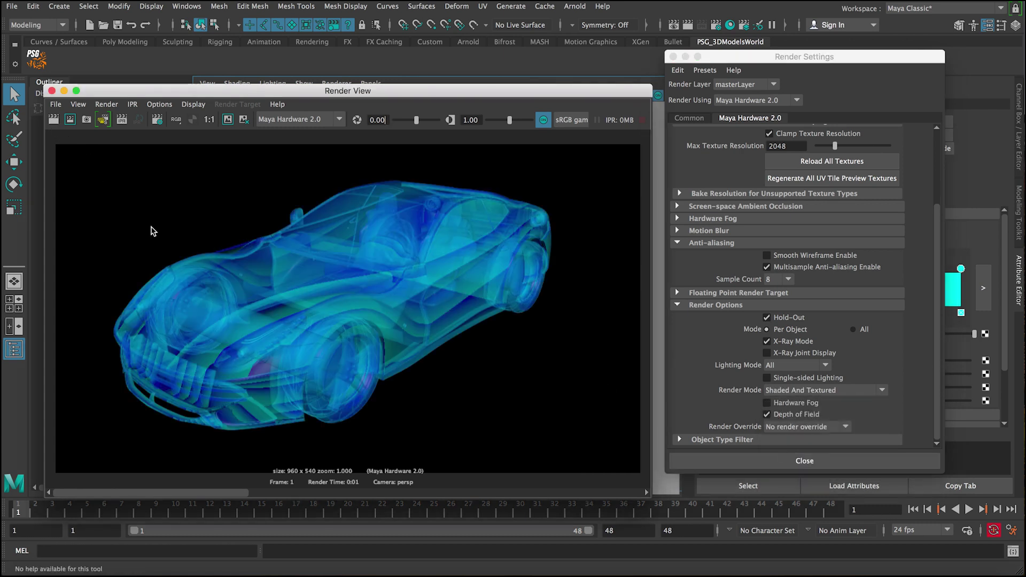
left_click_drag(234, 495, 179, 486)
- Set the output image format to PNG and the file name prefix to carXray
left_click(689, 117)
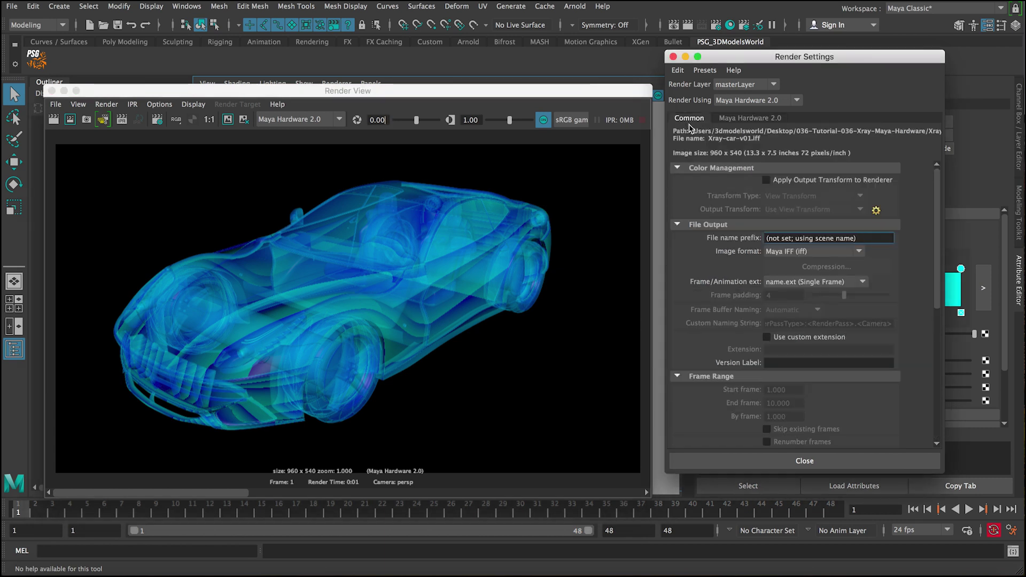
left_click(850, 248)
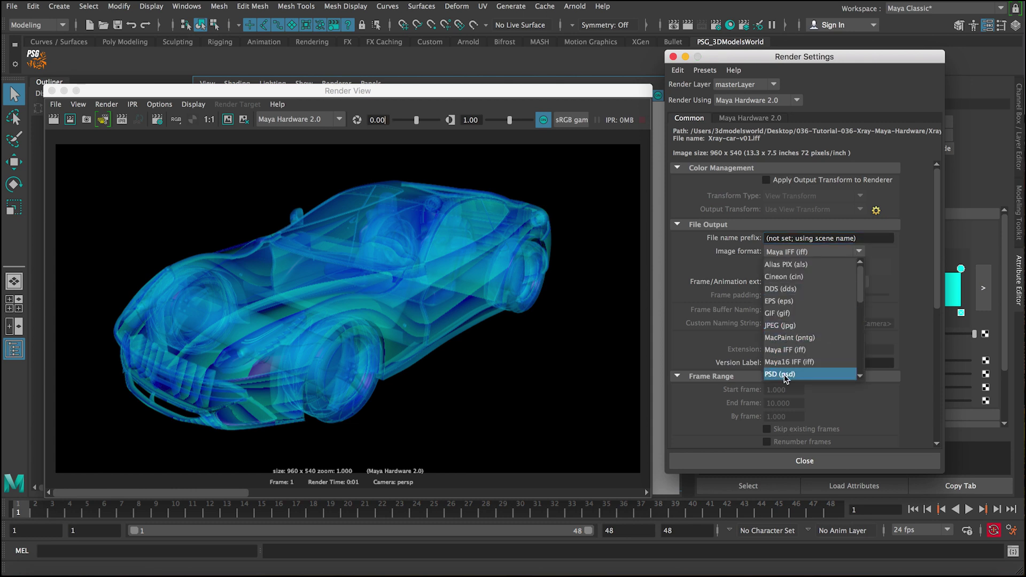
scroll(796, 334, "down", 2)
left_click(801, 325)
triple_click(844, 238)
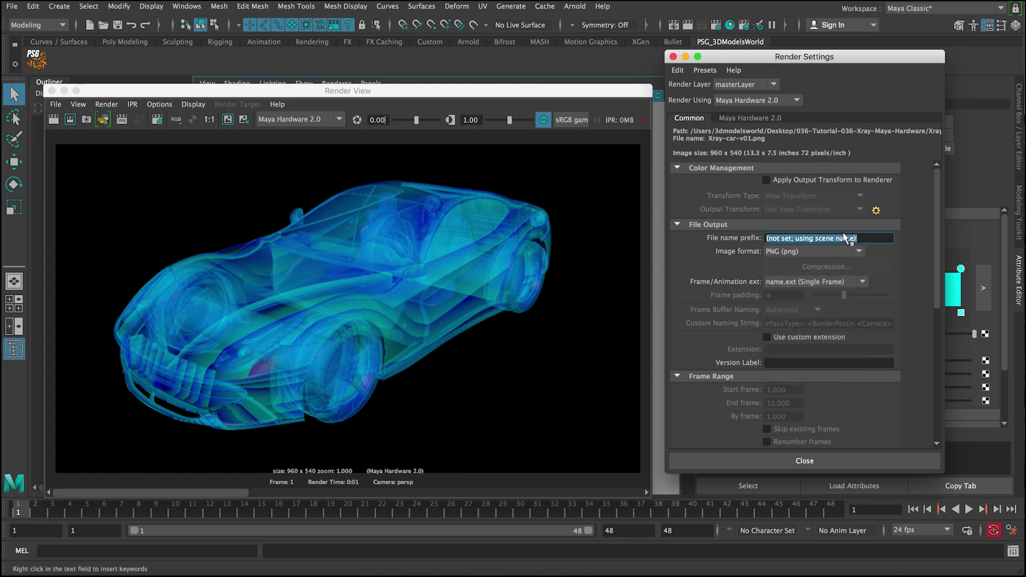
type("carXray")
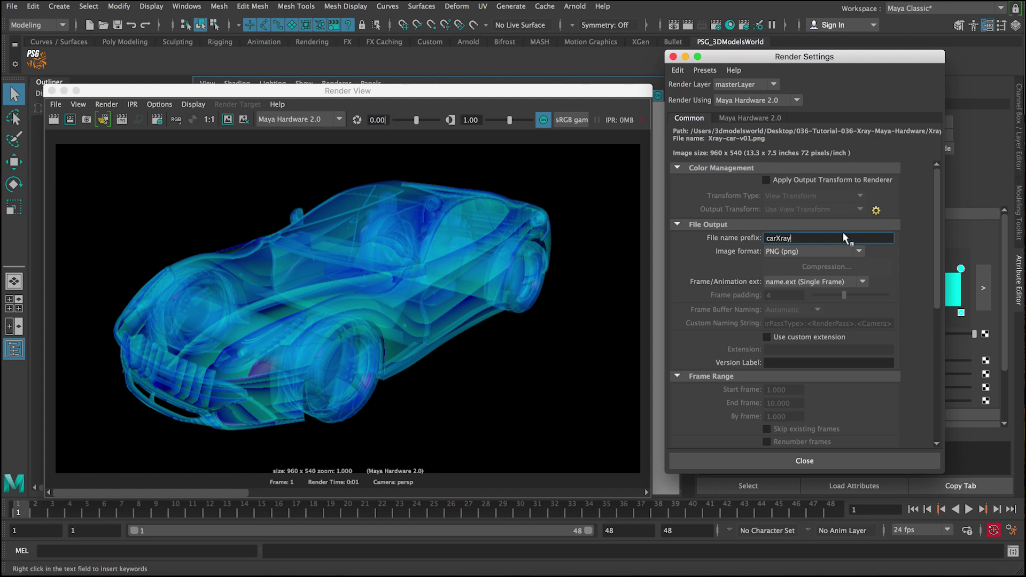
key("Return")
- Set the Frame/Animation ext to name_#.ext and the End frame to 48
left_click(812, 282)
left_click(795, 369)
double_click(797, 402)
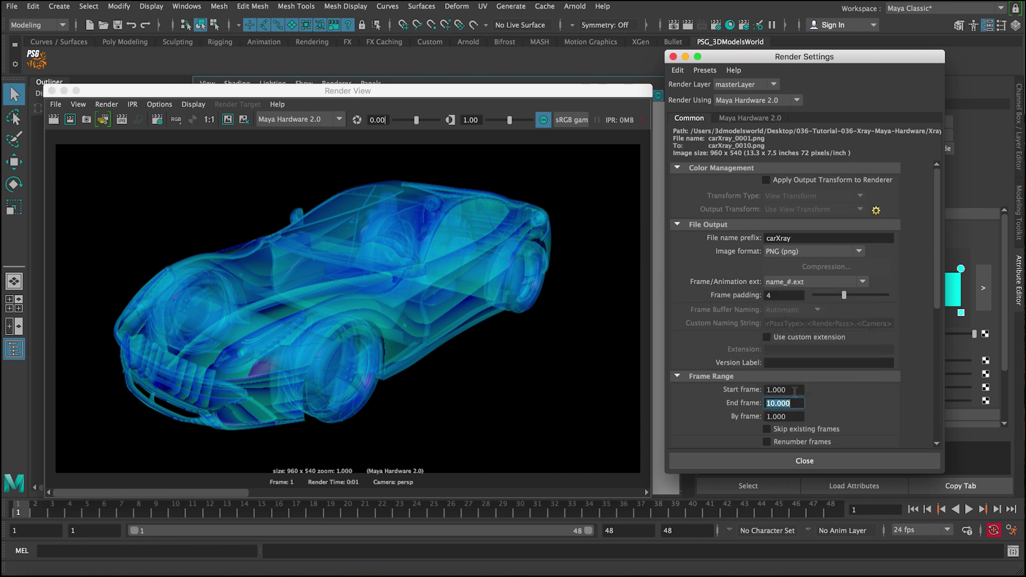
type("48")
left_click(796, 386)
- Check the renderable camera and set the Image Size preset to HD 720
left_click_drag(936, 291, 938, 370)
left_click(787, 321)
left_click(787, 321)
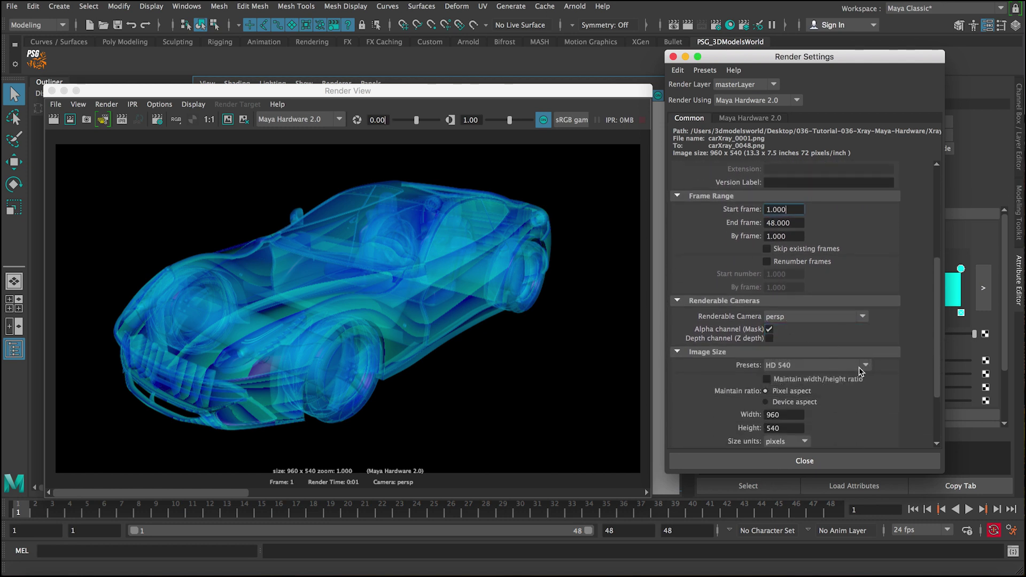
left_click(831, 365)
scroll(869, 432, "up", 2)
left_click(807, 439)
left_click_drag(938, 385, 941, 414)
- Switch to the Rendering menu set and locate the Batch Render command
left_click(25, 27)
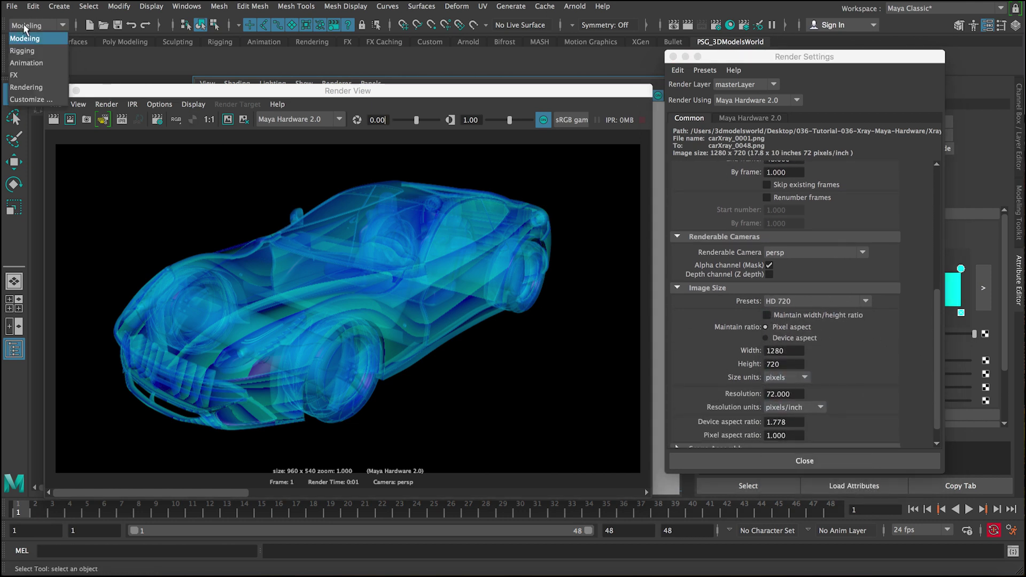
left_click(26, 87)
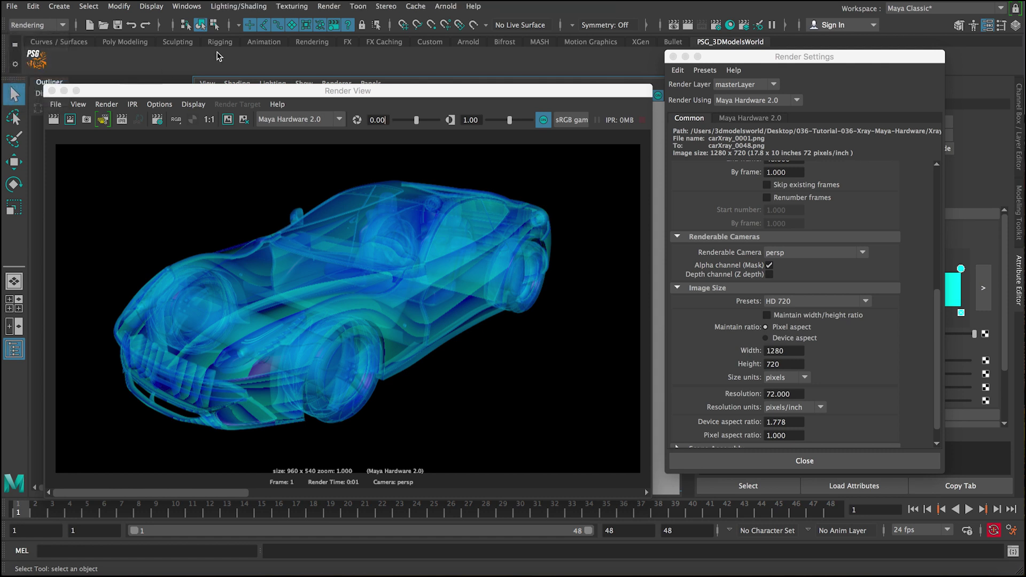
left_click(330, 7)
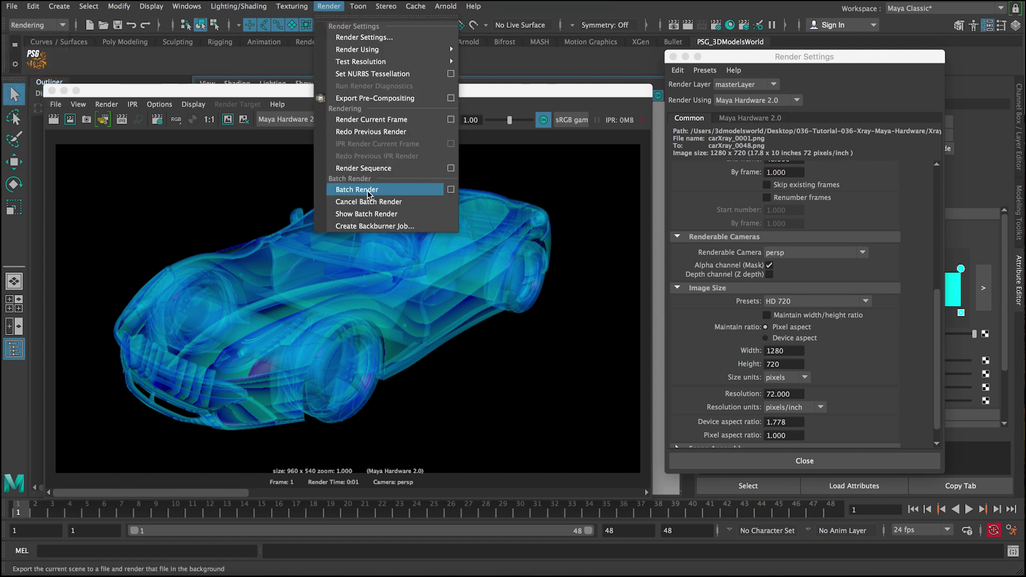
left_click(331, 7)
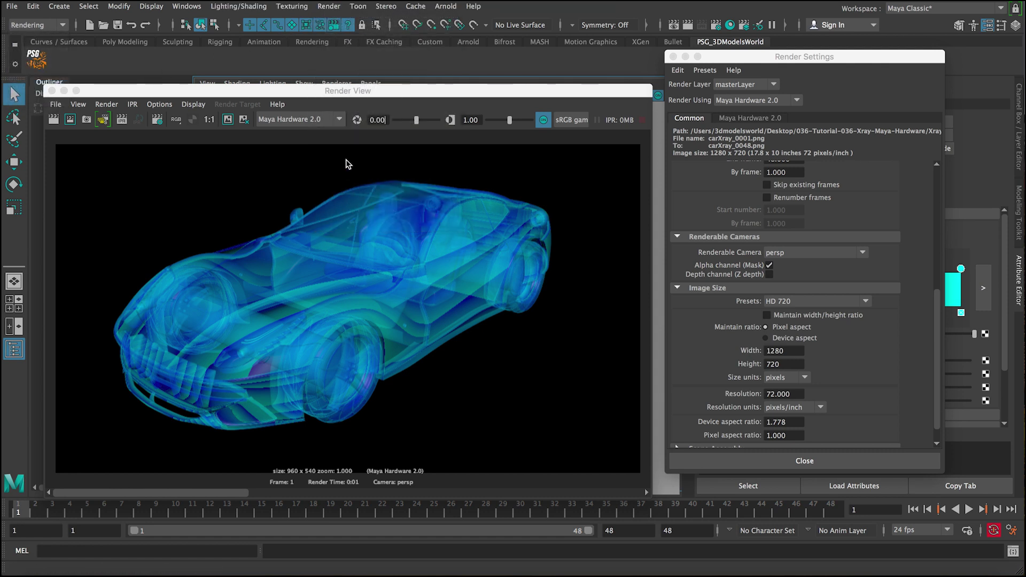